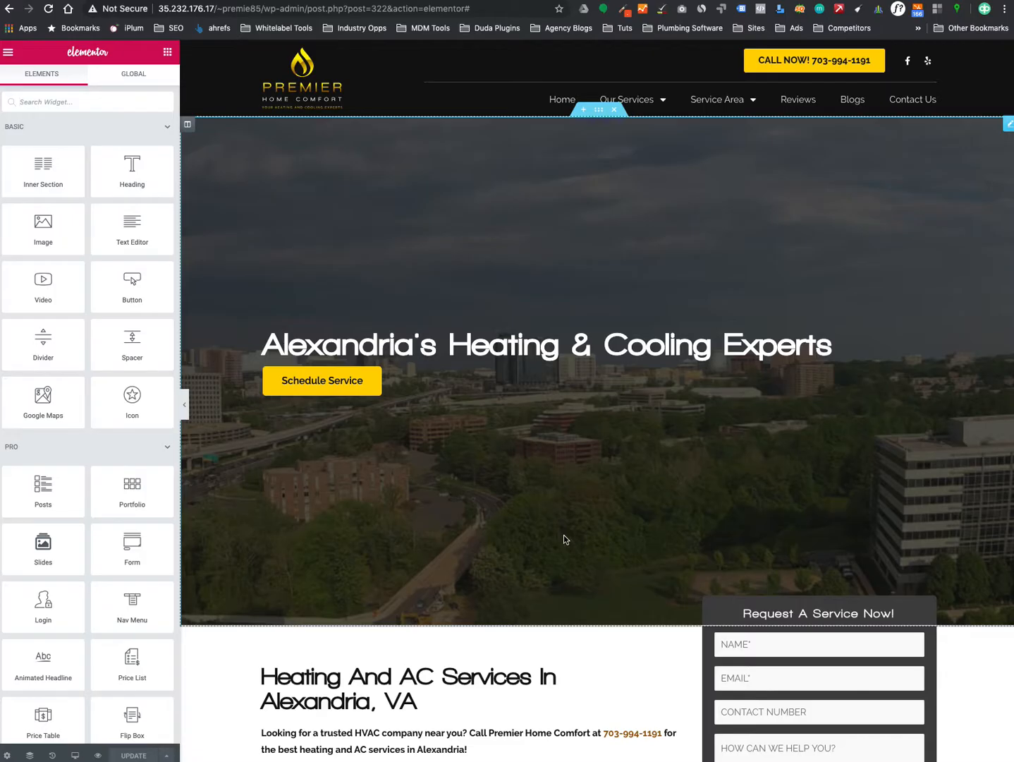
Examine the Alexandria page's layout, from the hero slider through the intro heading, request form and content sections.
scroll(563, 539, down, 20)
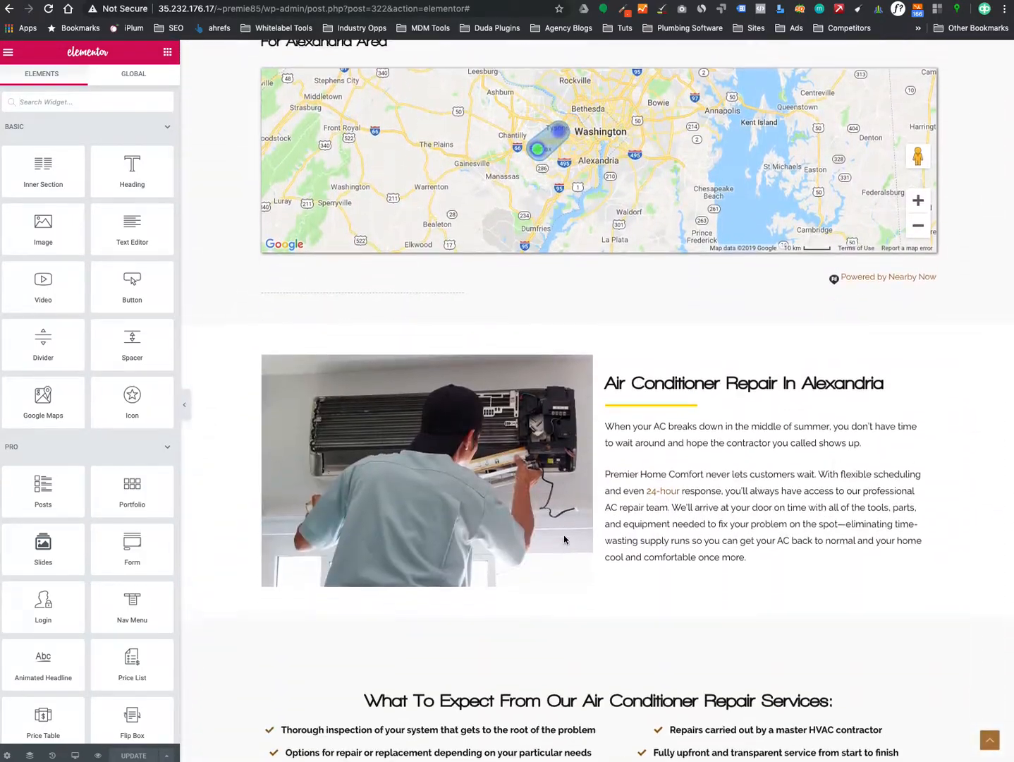
scroll(563, 539, up, 20)
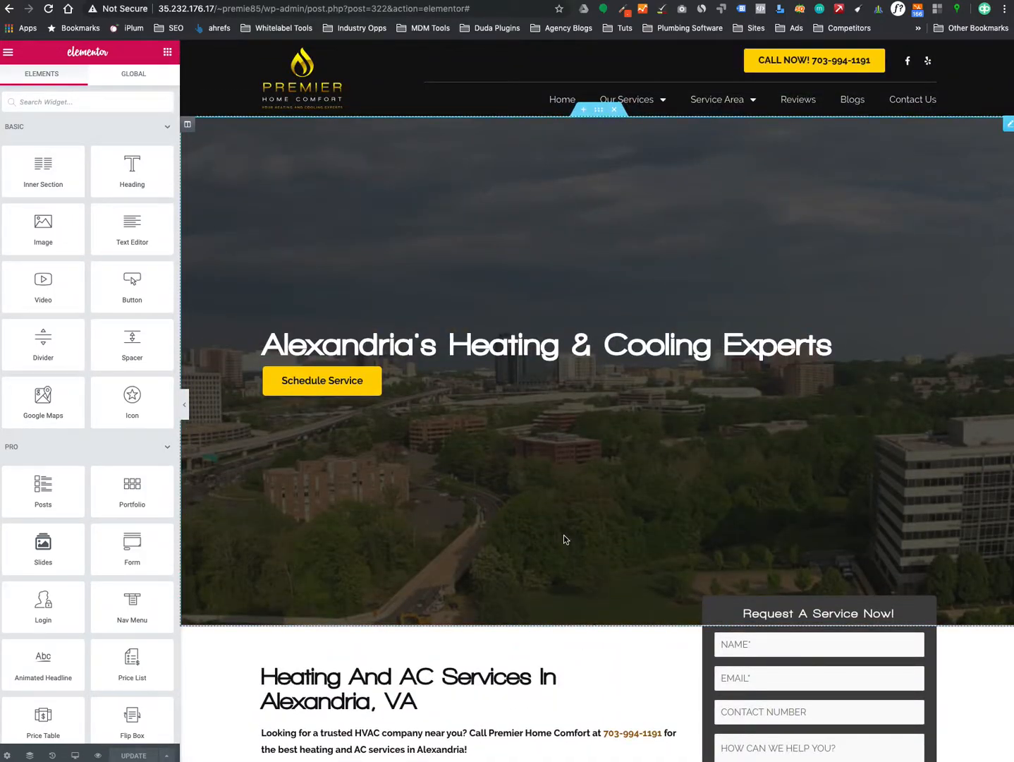
scroll(563, 539, down, 18)
scroll(564, 540, up, 20)
scroll(478, 210, down, 5)
scroll(478, 209, up, 5)
scroll(607, 302, down, 1)
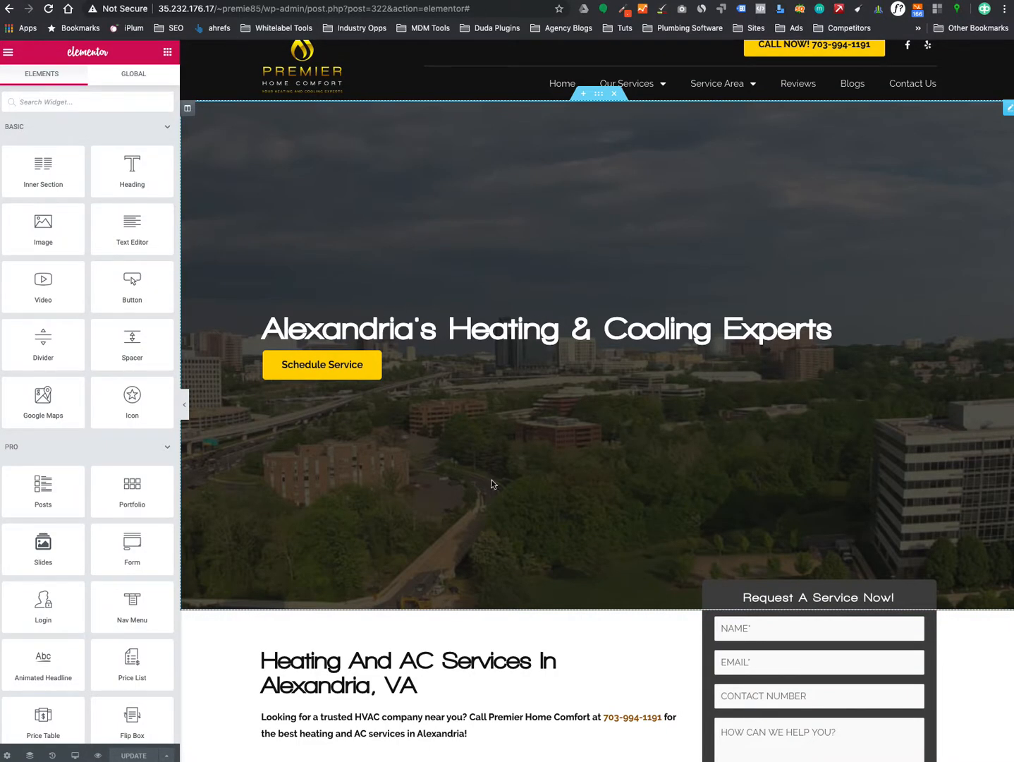
scroll(534, 326, down, 5)
scroll(437, 212, up, 3)
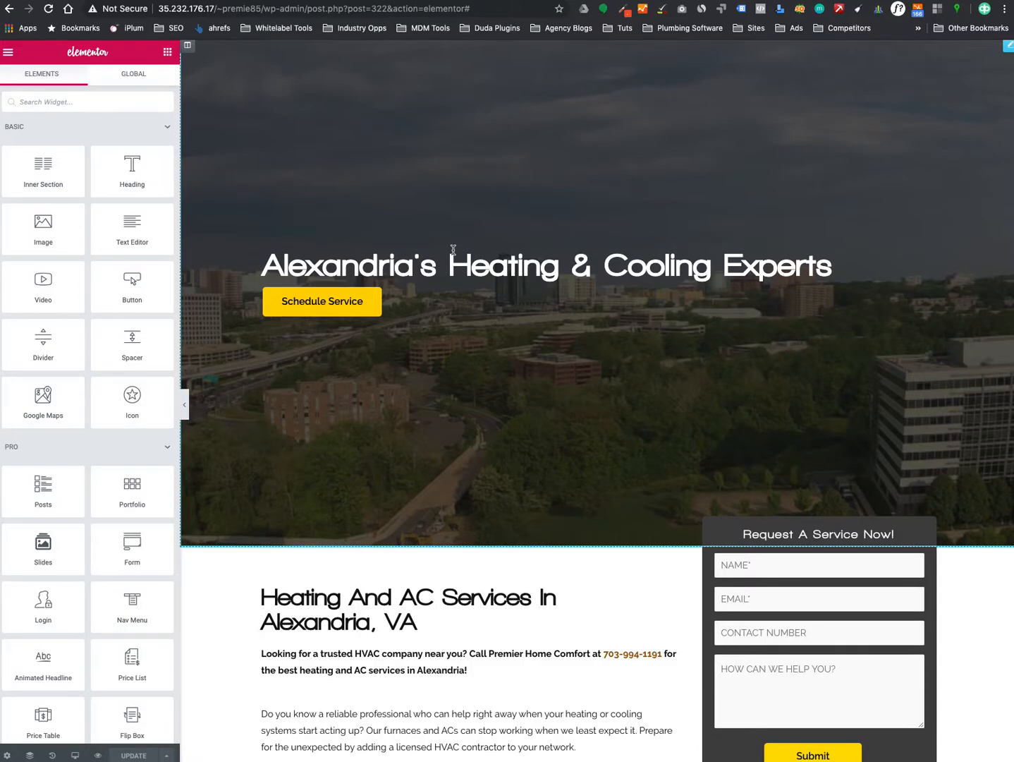
scroll(493, 212, down, 10)
mouse_move(595, 146)
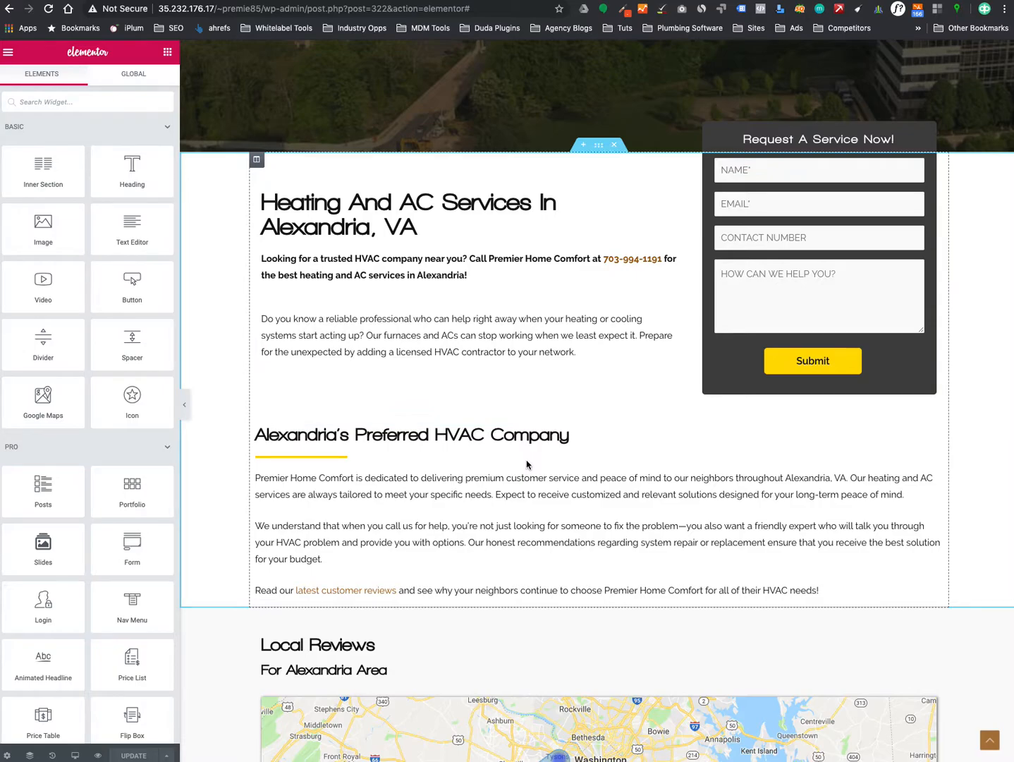
click(905, 512)
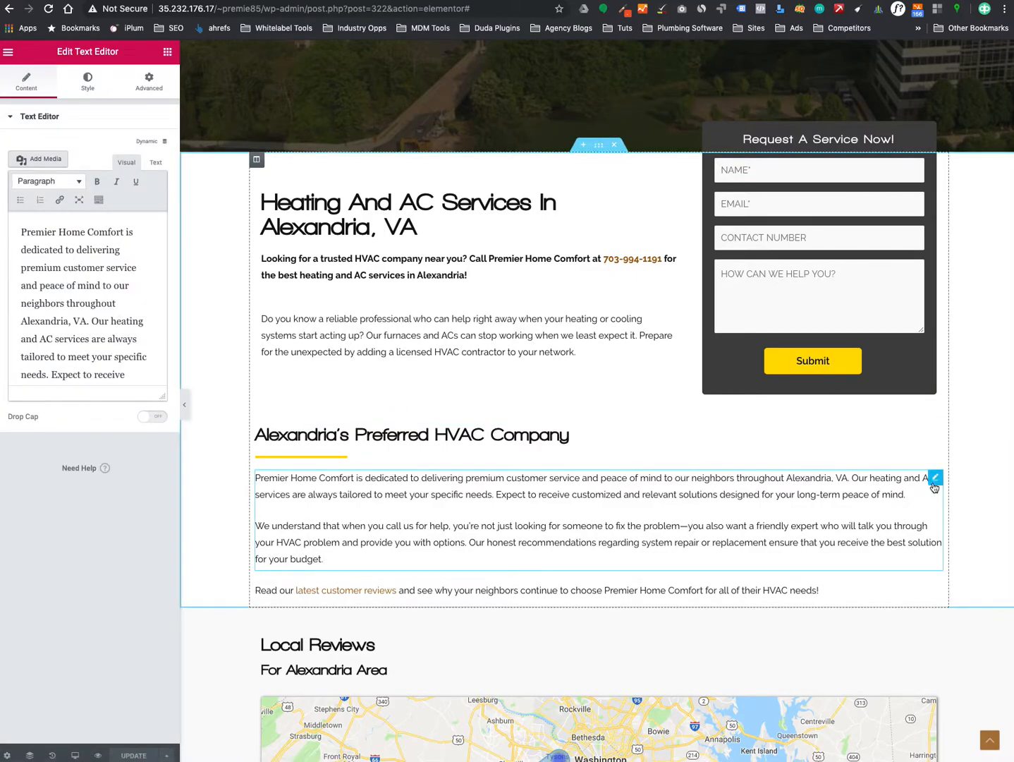
scroll(518, 303, up, 5)
scroll(453, 377, down, 6)
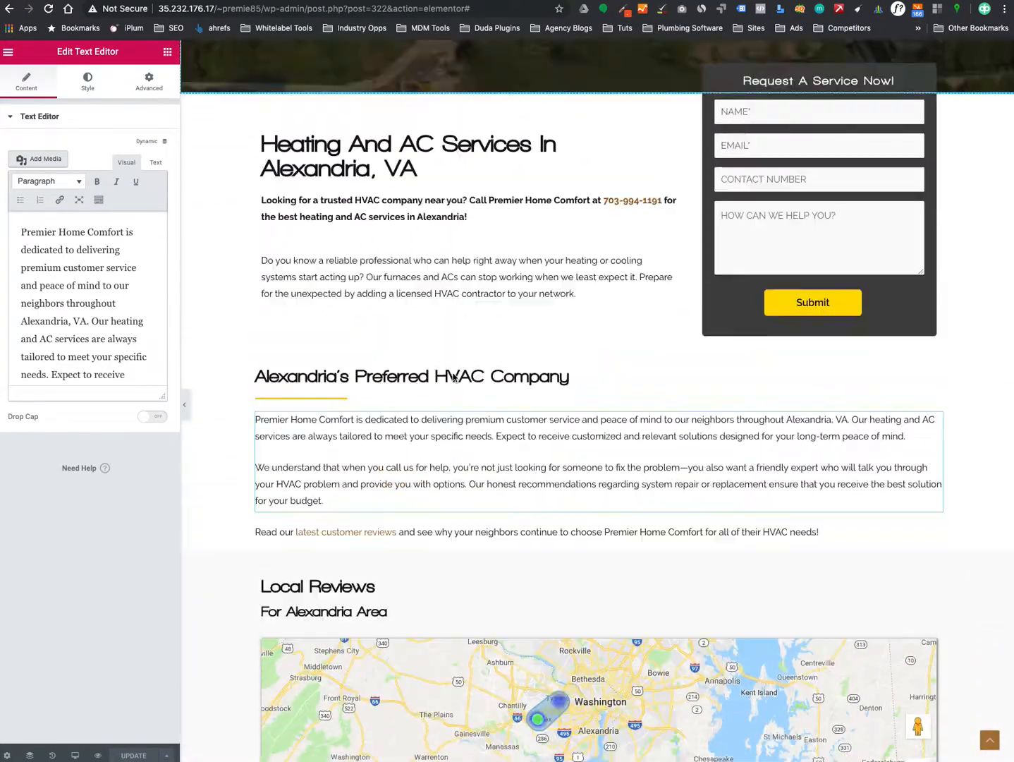
scroll(453, 378, up, 8)
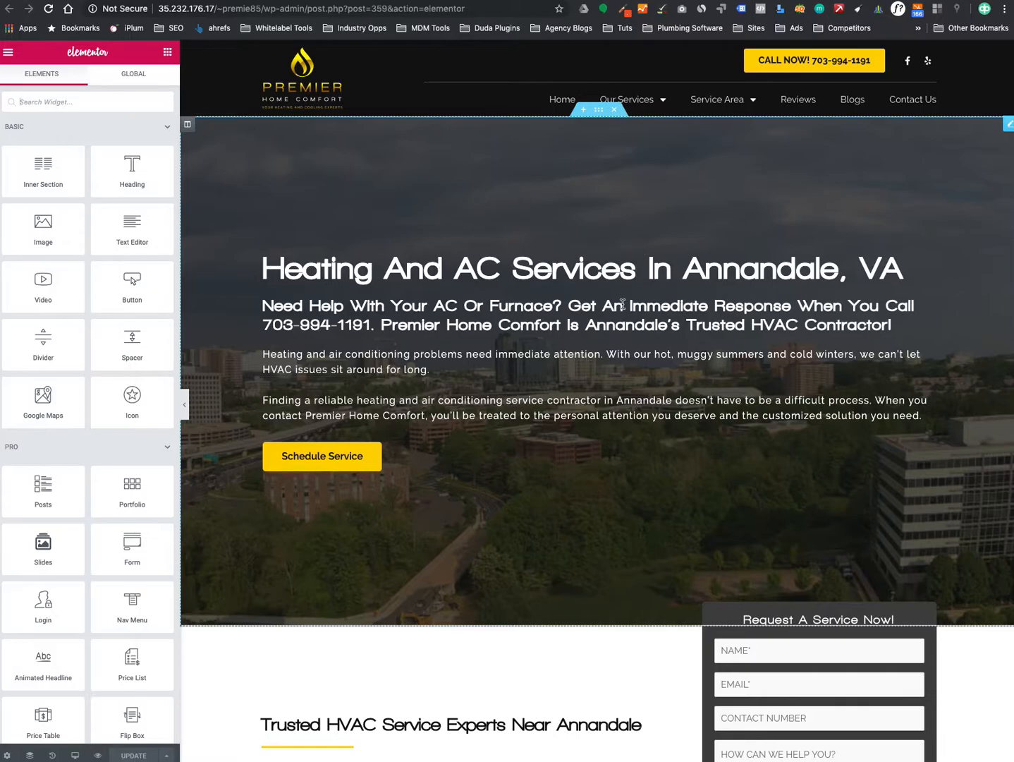
Compare the Annandale page's hero slider and intro section with the layout of the Alexandria page.
scroll(605, 396, down, 6)
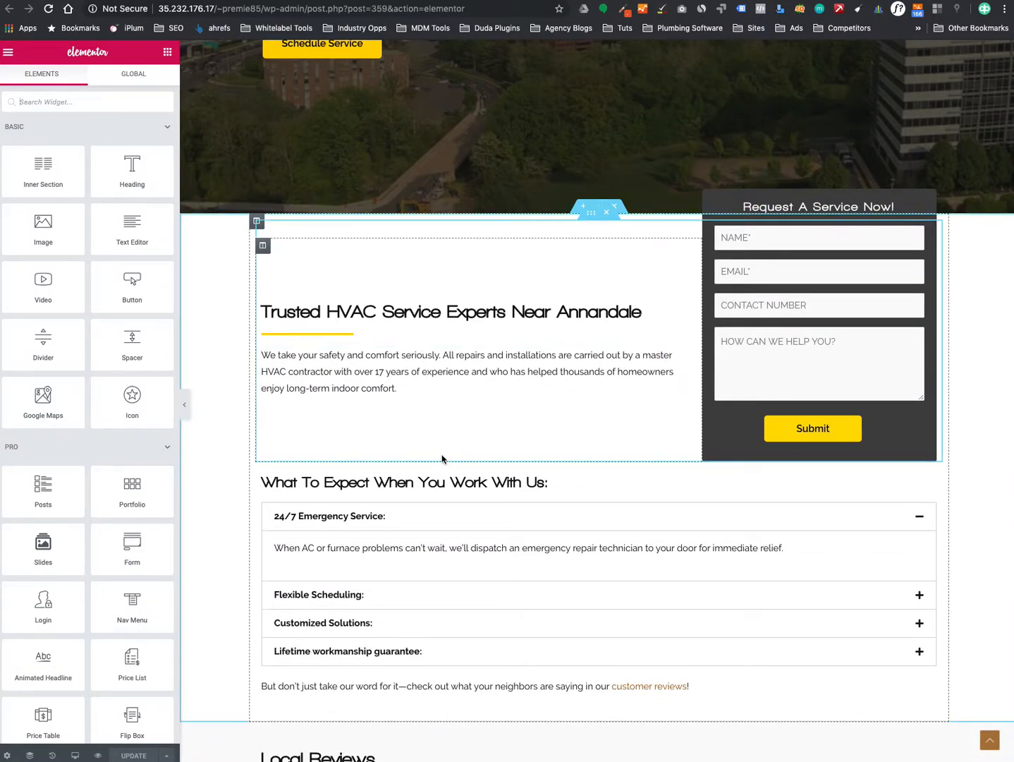
scroll(453, 543, down, 10)
scroll(453, 543, up, 20)
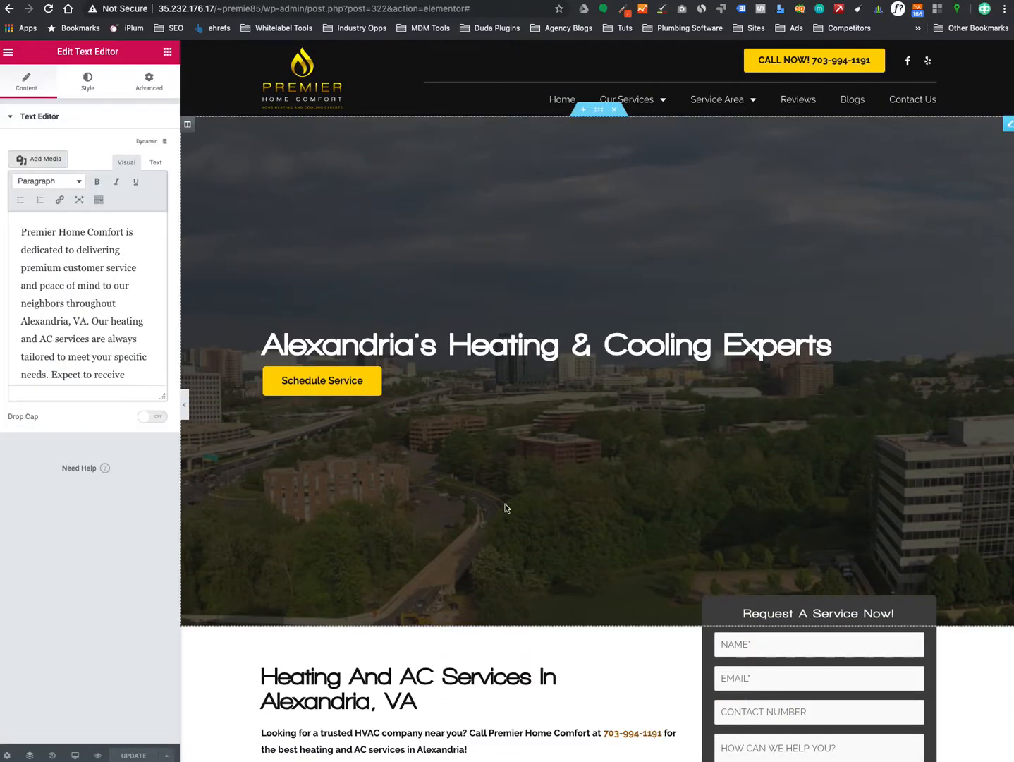
scroll(494, 318, down, 3)
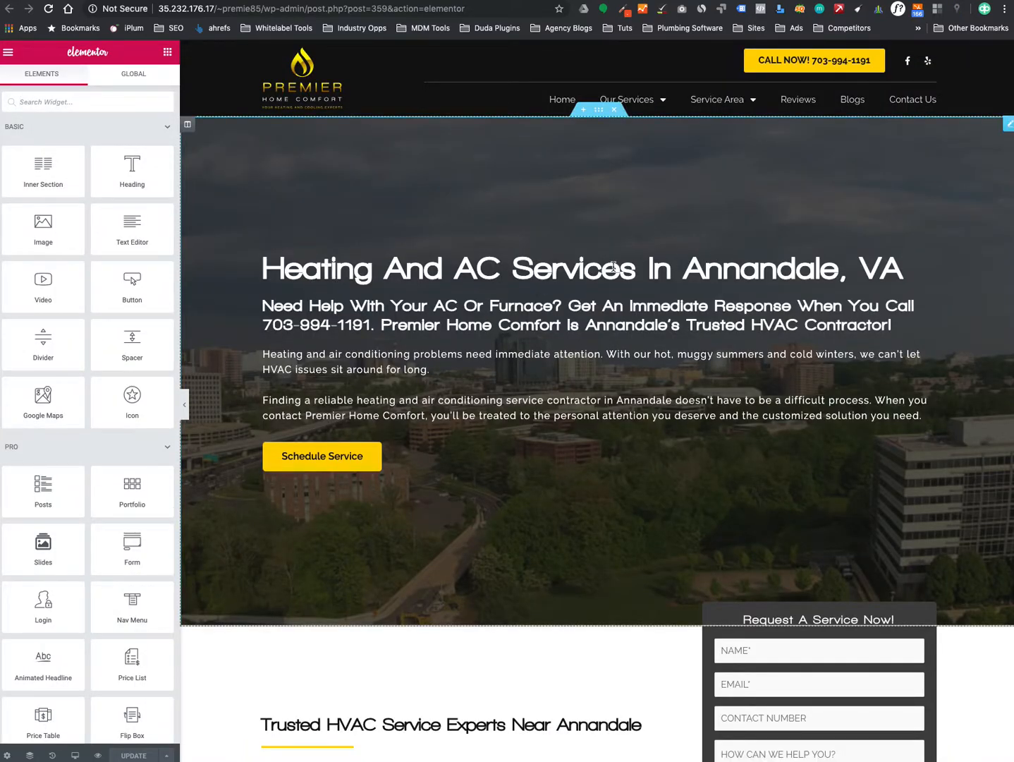
scroll(613, 267, down, 3)
scroll(476, 137, up, 3)
scroll(481, 503, down, 4)
scroll(543, 280, up, 2)
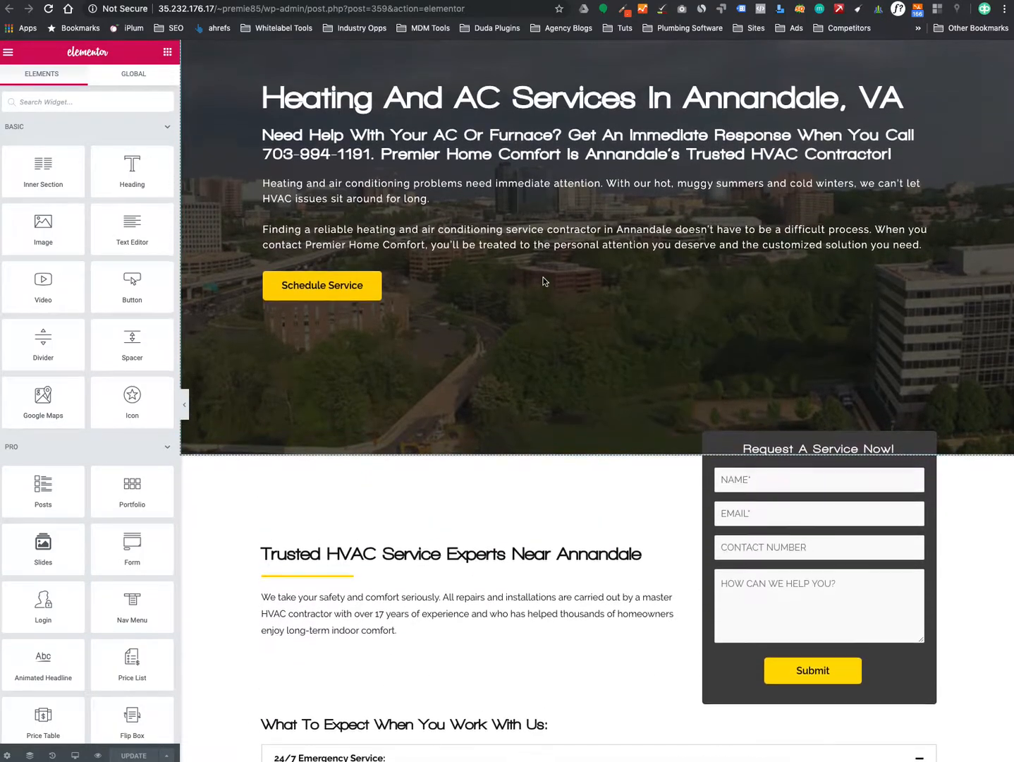
Duplicate the "Trusted HVAC Service Experts Near Annandale" heading in the section beside the request form.
click(511, 578)
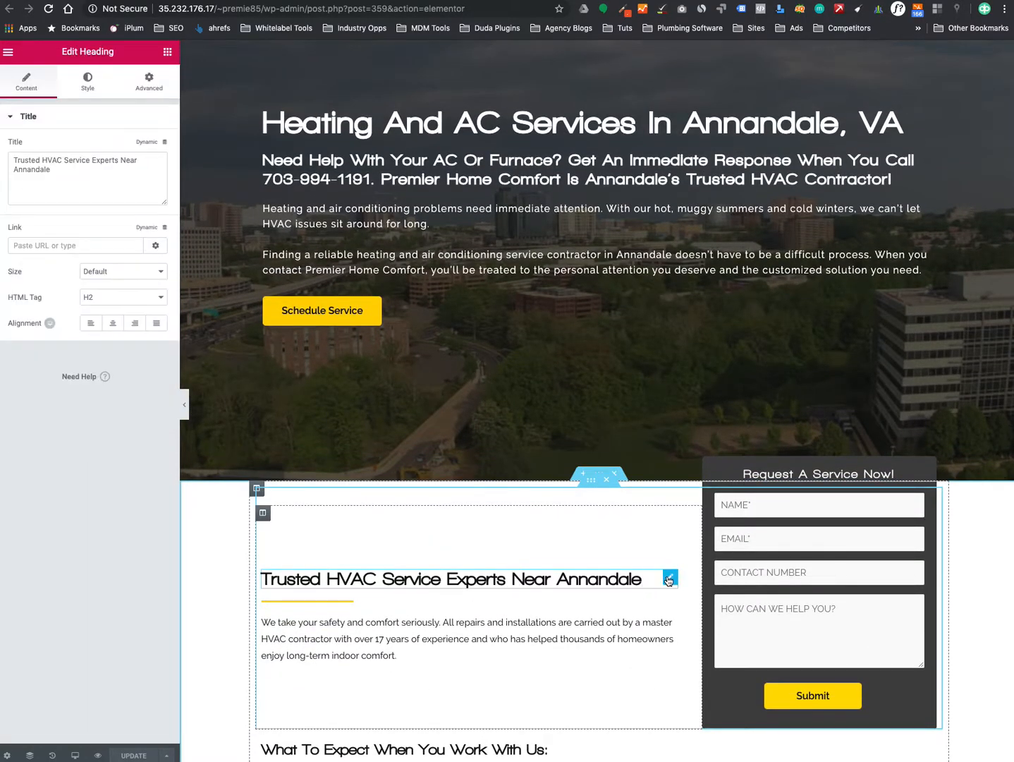
right_click(669, 579)
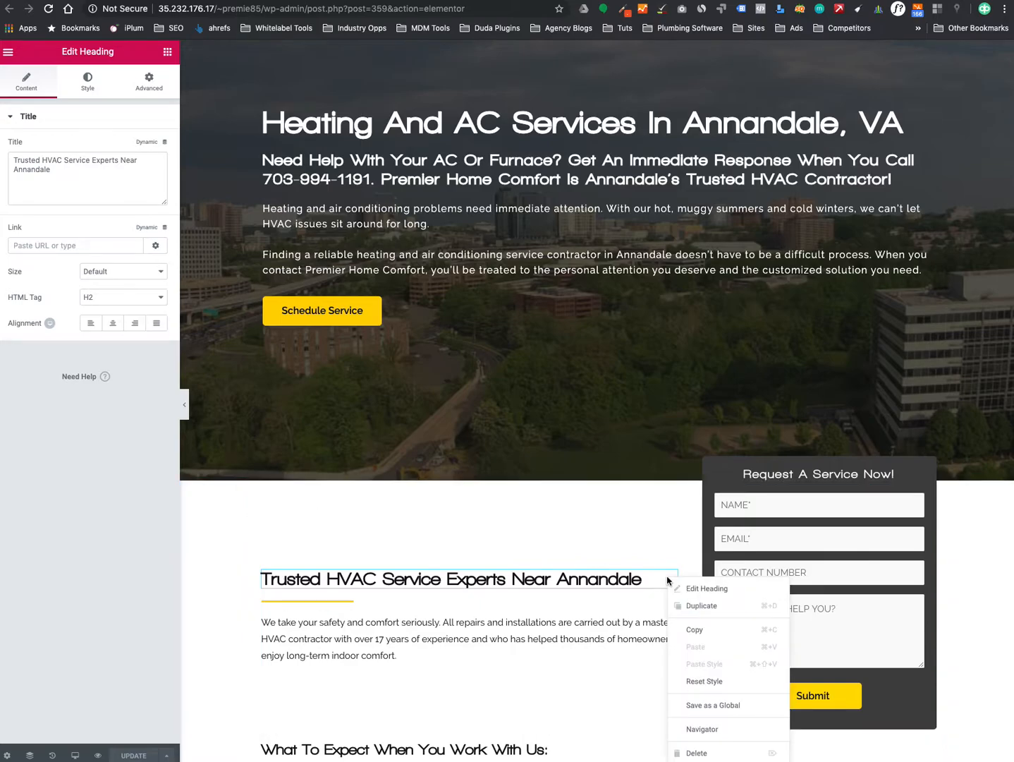
click(732, 612)
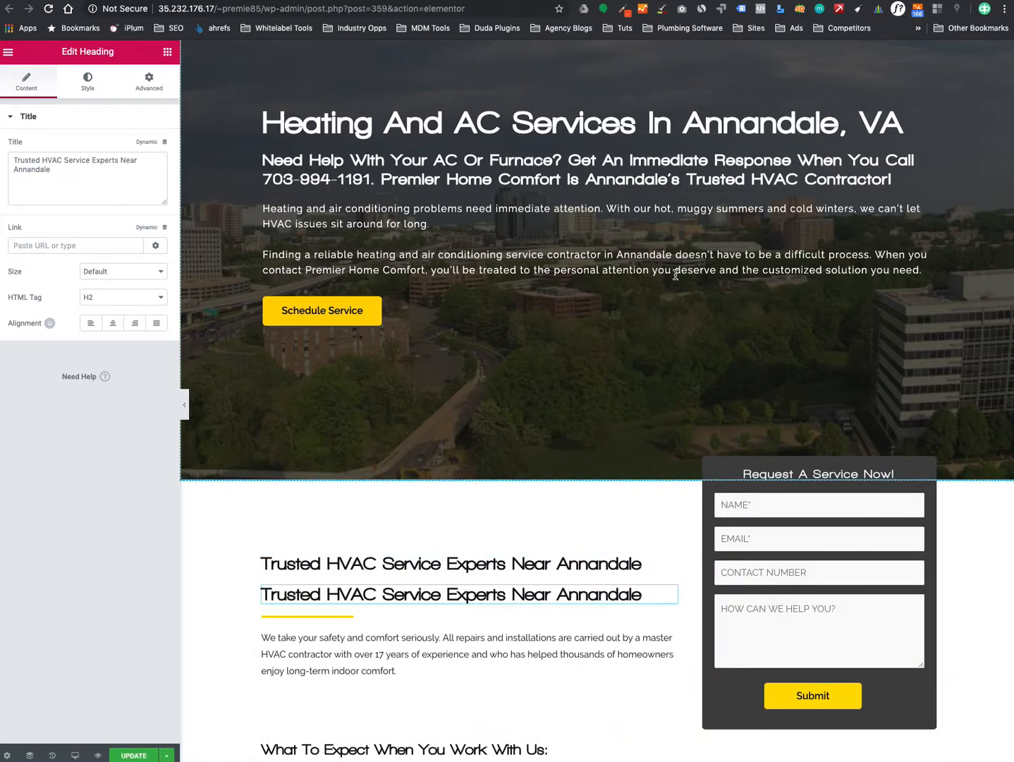
Replace the upper duplicate heading with the slide's title "Heating and AC Services in Annandale, VA" and set its HTML tag to H1.
click(501, 163)
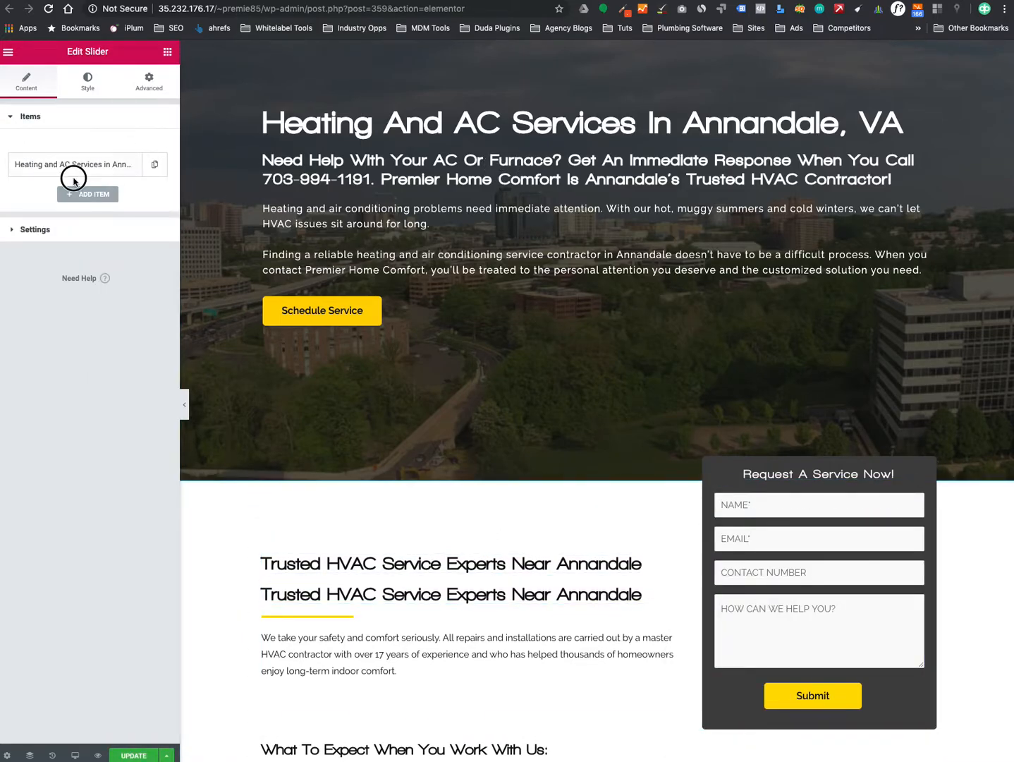
click(55, 166)
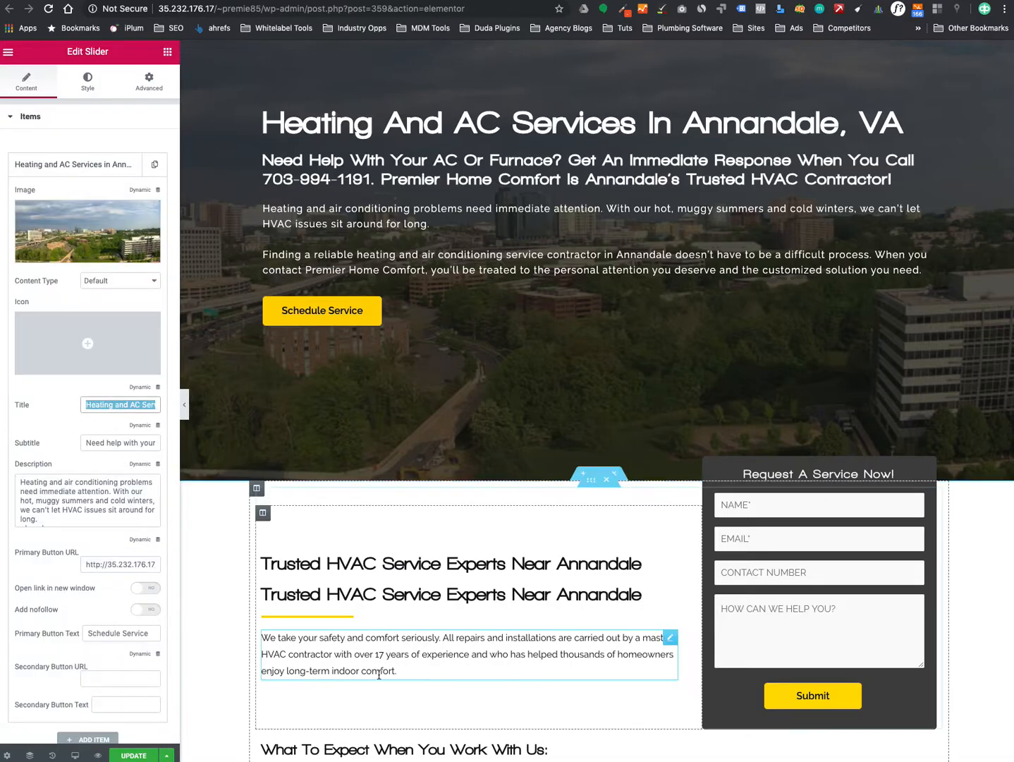
click(363, 561)
click(60, 182)
key(ctrl+a)
text(Heading and AC Services in Annandale, VA)
click(105, 298)
click(108, 286)
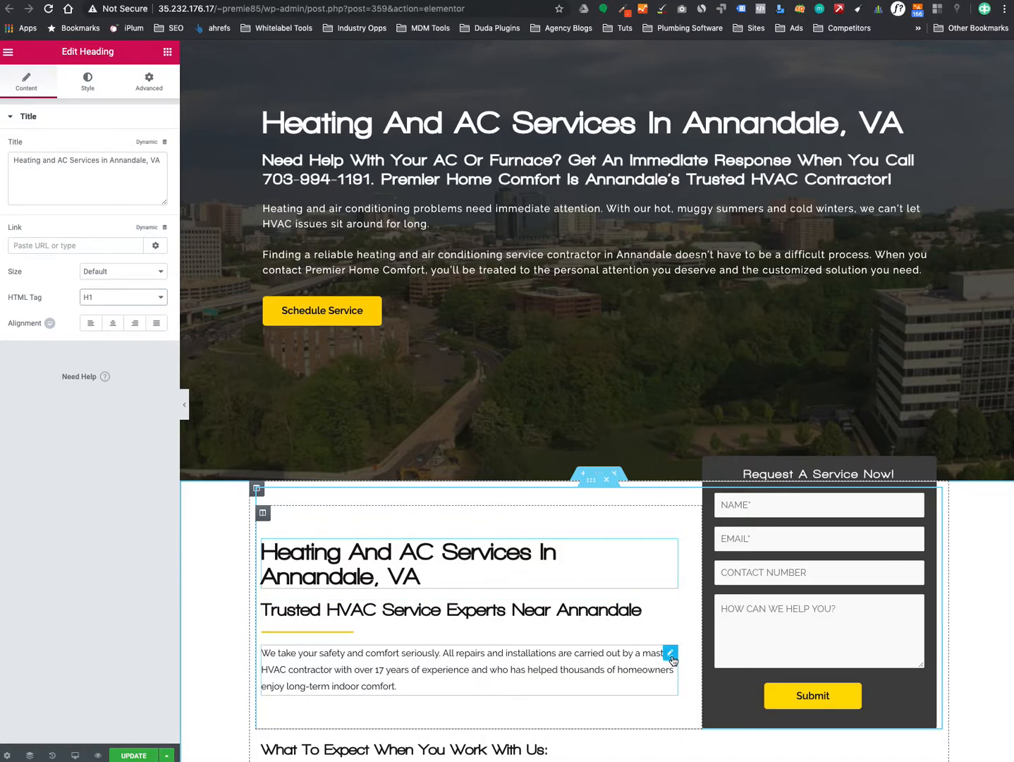
Duplicate the "We take your safety and comfort seriously" paragraph and move the copy directly beneath the new H1 heading.
right_click(673, 658)
click(710, 611)
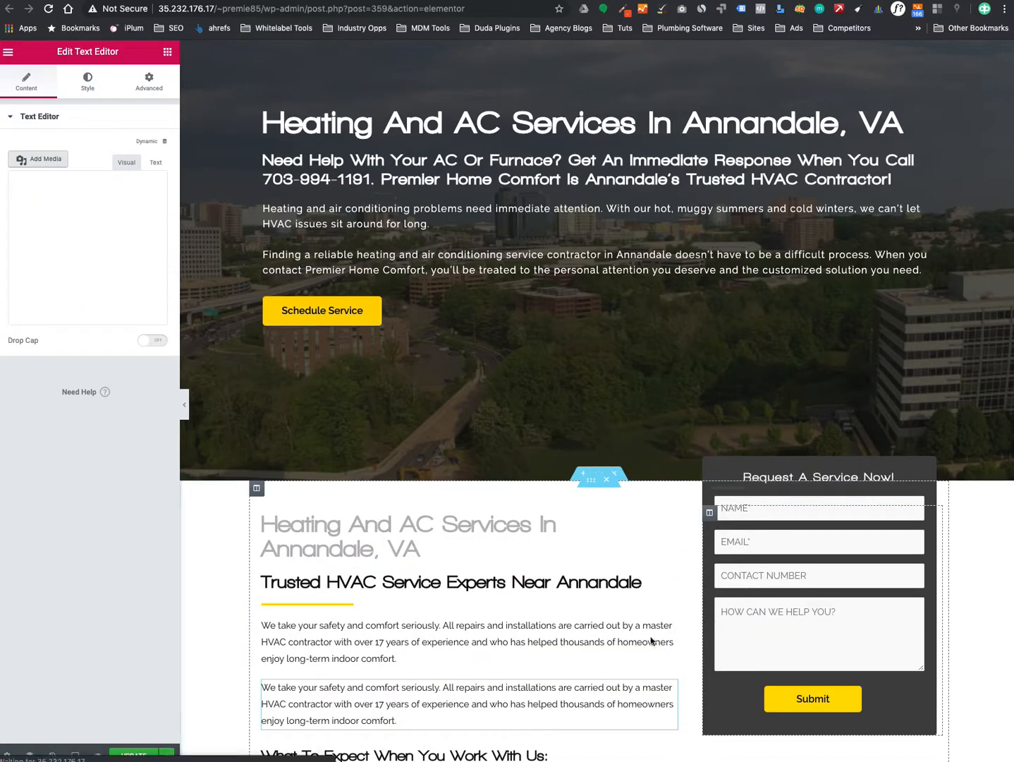
drag(673, 686, 399, 581)
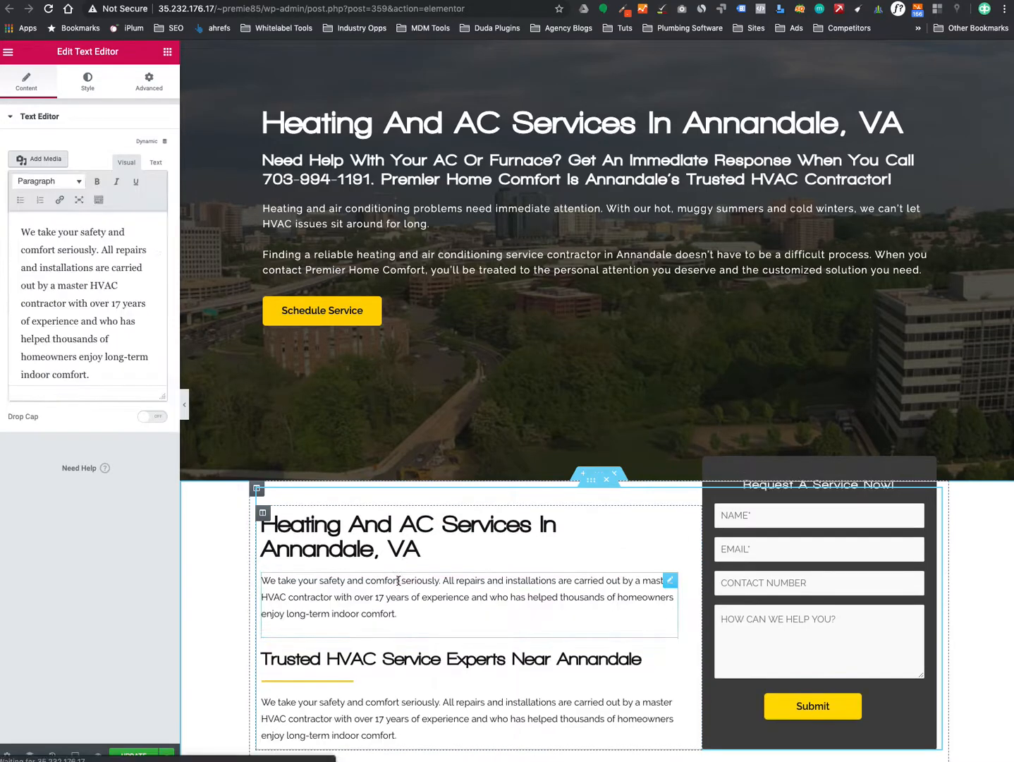
Copy the hero slide's subtitle and replace the text of the paragraph under the H1 heading with it.
click(403, 180)
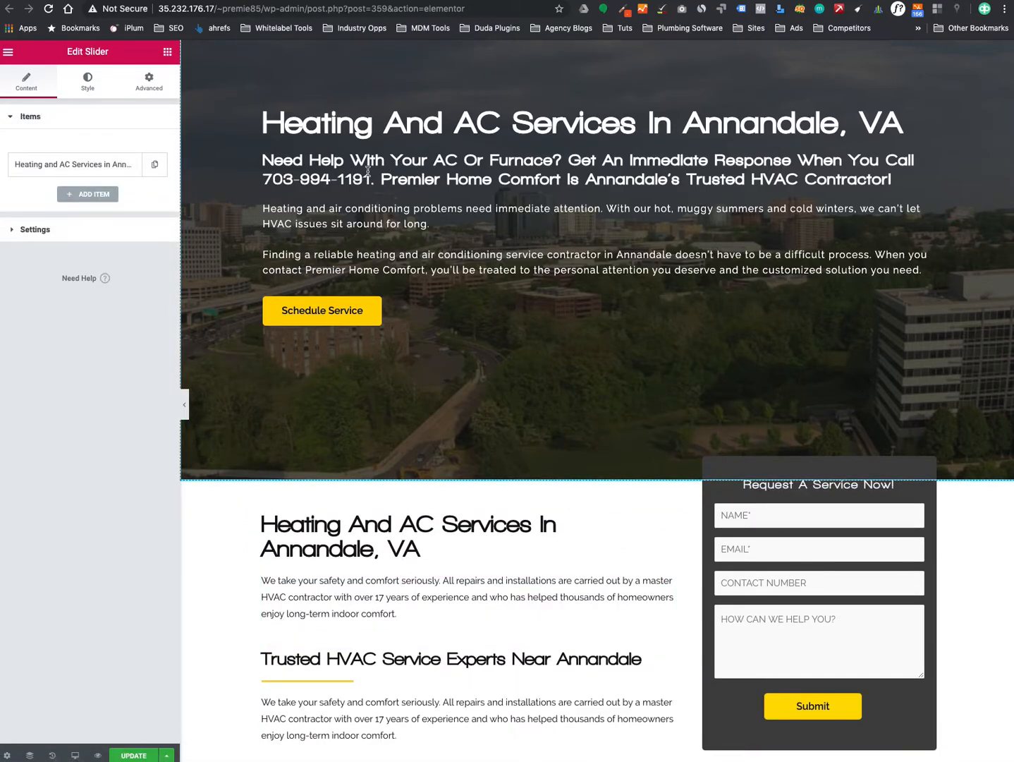
click(99, 166)
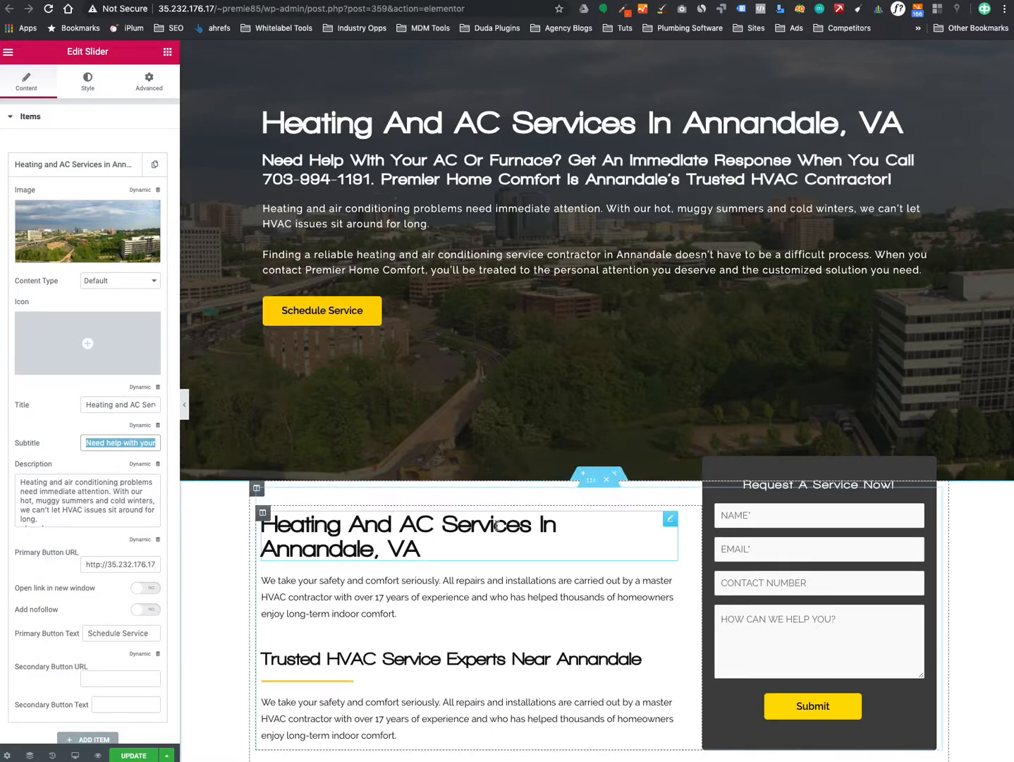
scroll(666, 465, down, 3)
click(366, 437)
click(103, 292)
key(ctrl+a)
key(ctrl+v)
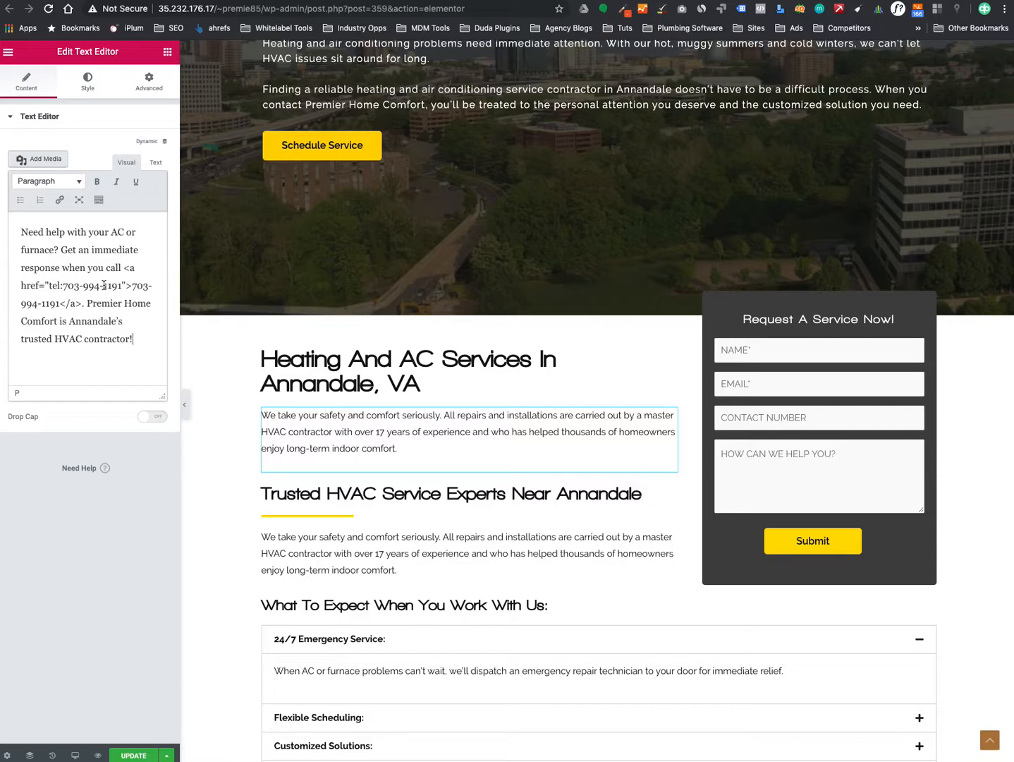
Remove the raw HTML link tags around the phone number in the pasted paragraph, keeping only the number.
drag(122, 286, 77, 286)
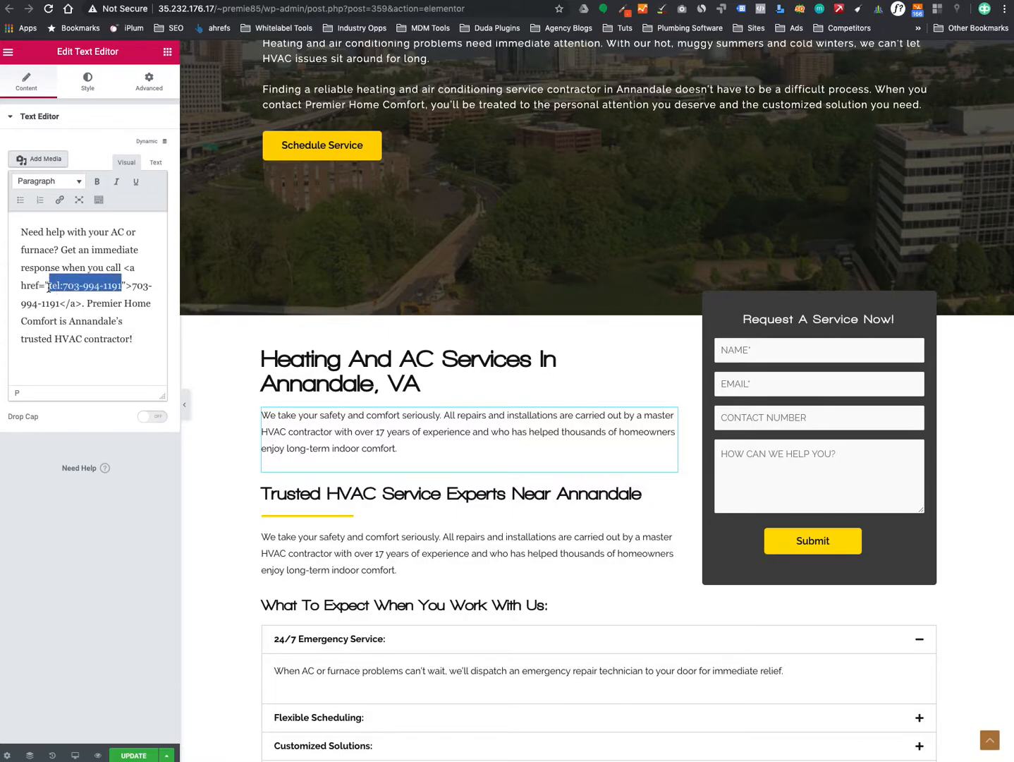
key(BackSpace)
click(139, 286)
key(BackSpace)
key(BackSpace)
key(BackSpace)
key(BackSpace)
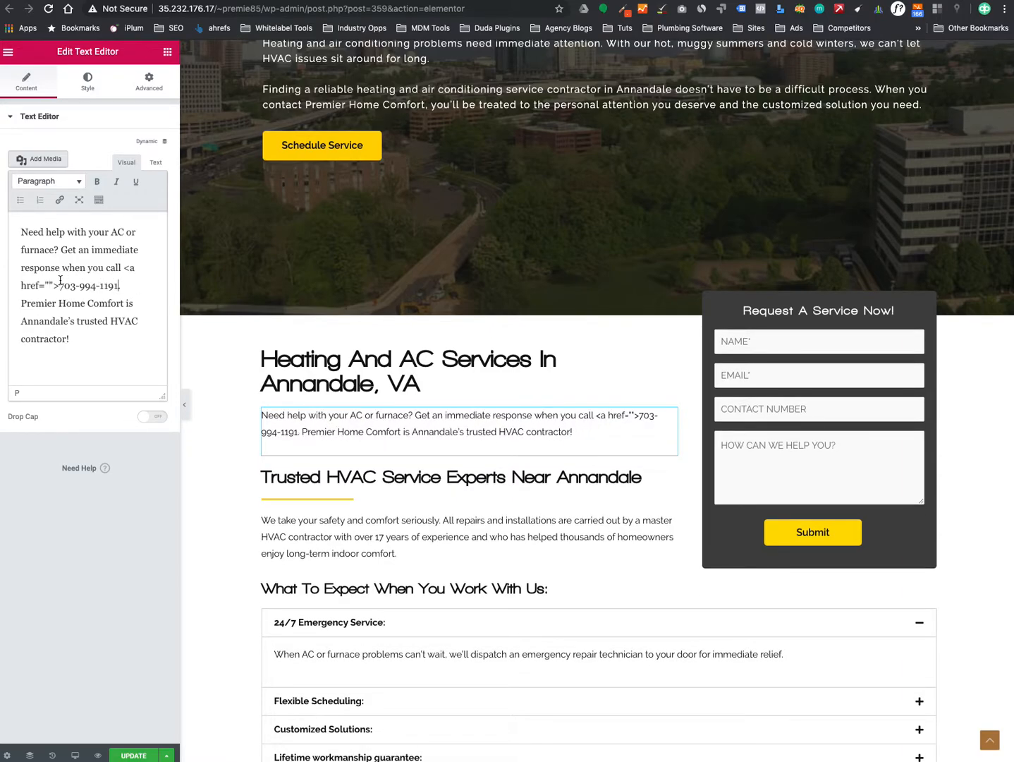
click(58, 285)
key(BackSpace)
key(BackSpace)
key(BackSpace)
key(BackSpace)
key(BackSpace)
key(BackSpace)
key(BackSpace)
key(BackSpace)
key(BackSpace)
key(BackSpace)
key(BackSpace)
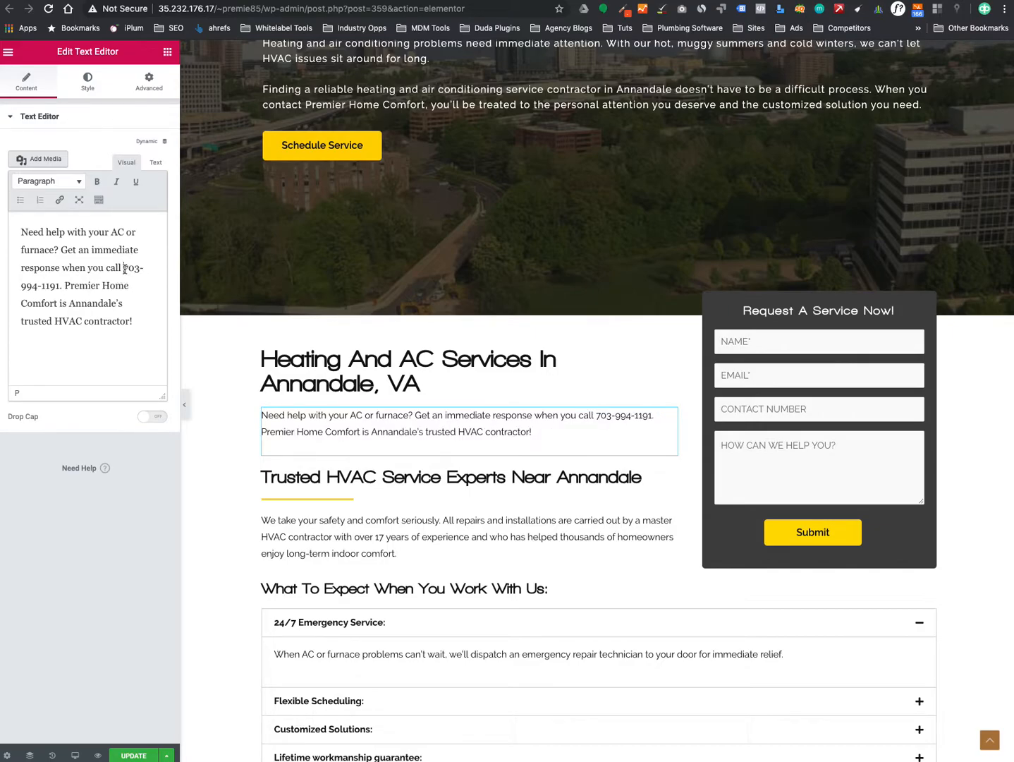
Link the phone number in the paragraph under the H1 heading to its tel: address.
drag(124, 269, 59, 279)
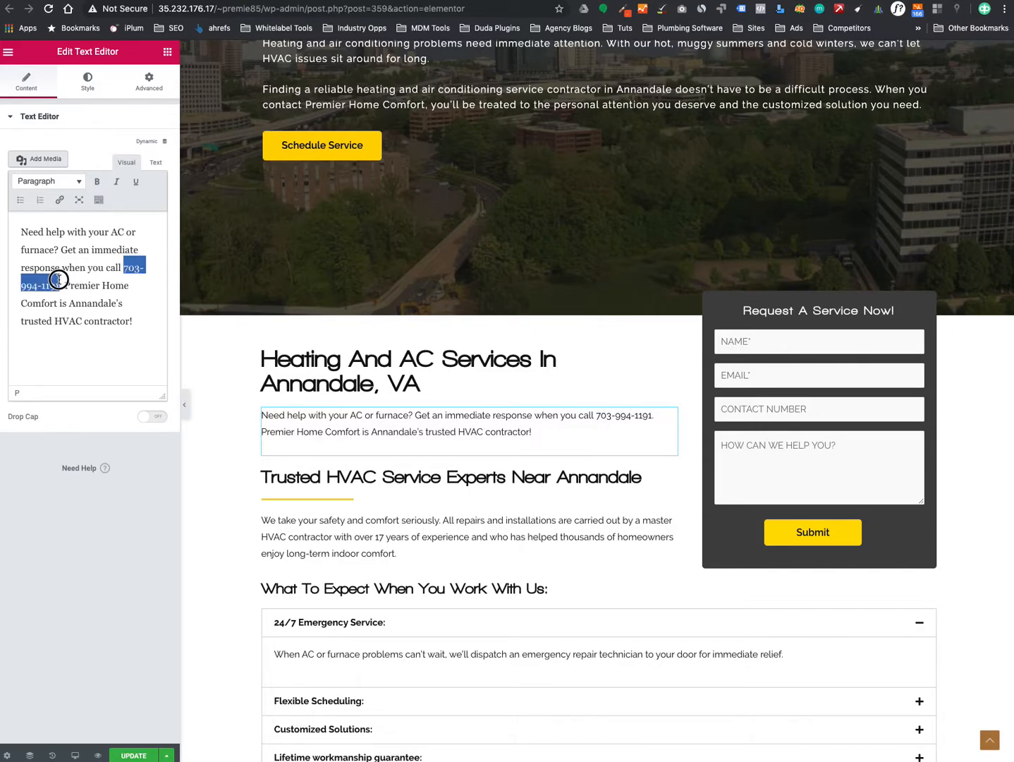
click(61, 201)
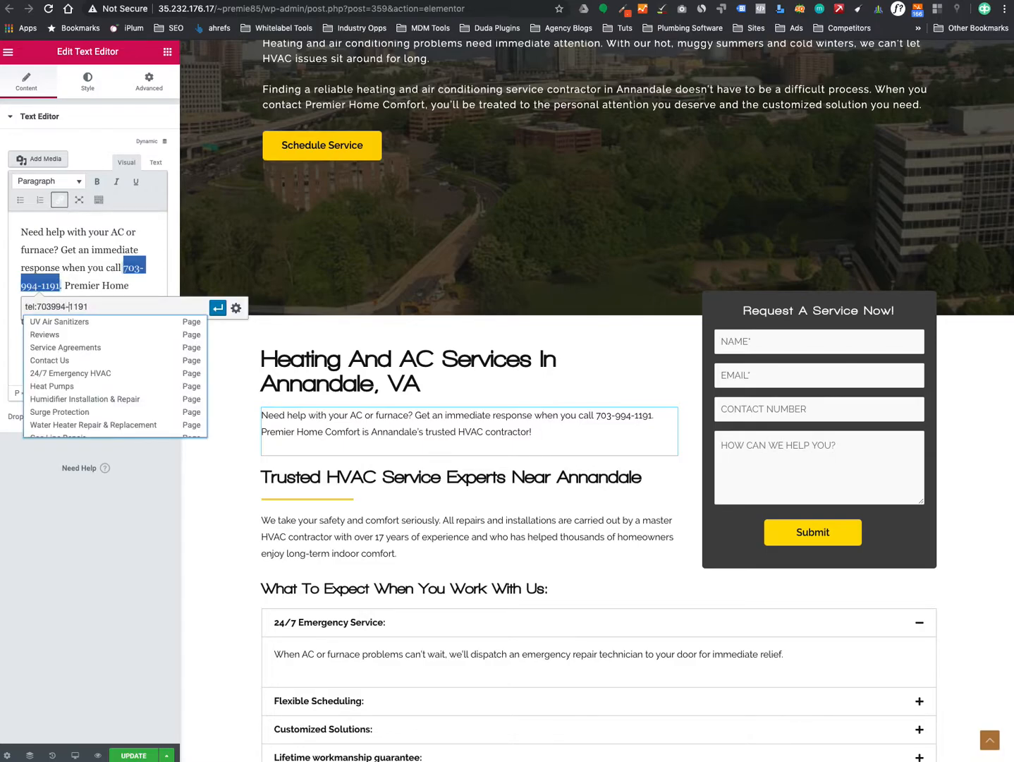
click(218, 307)
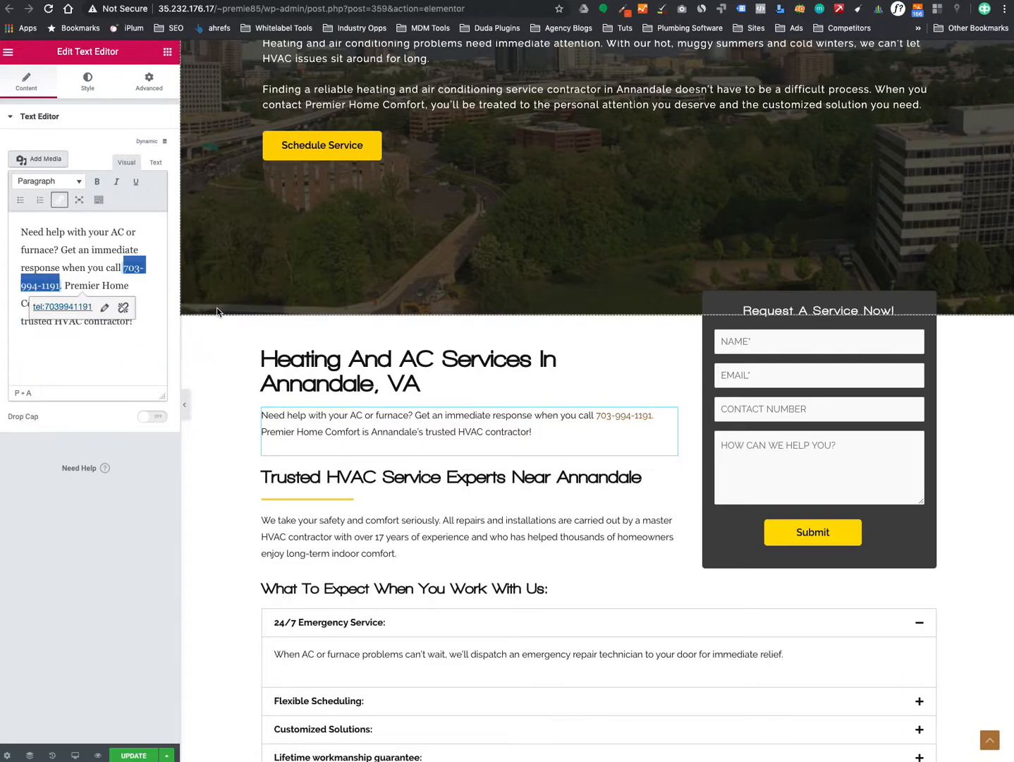
Make the whole "Need help with your AC or furnace?" paragraph bold.
click(95, 255)
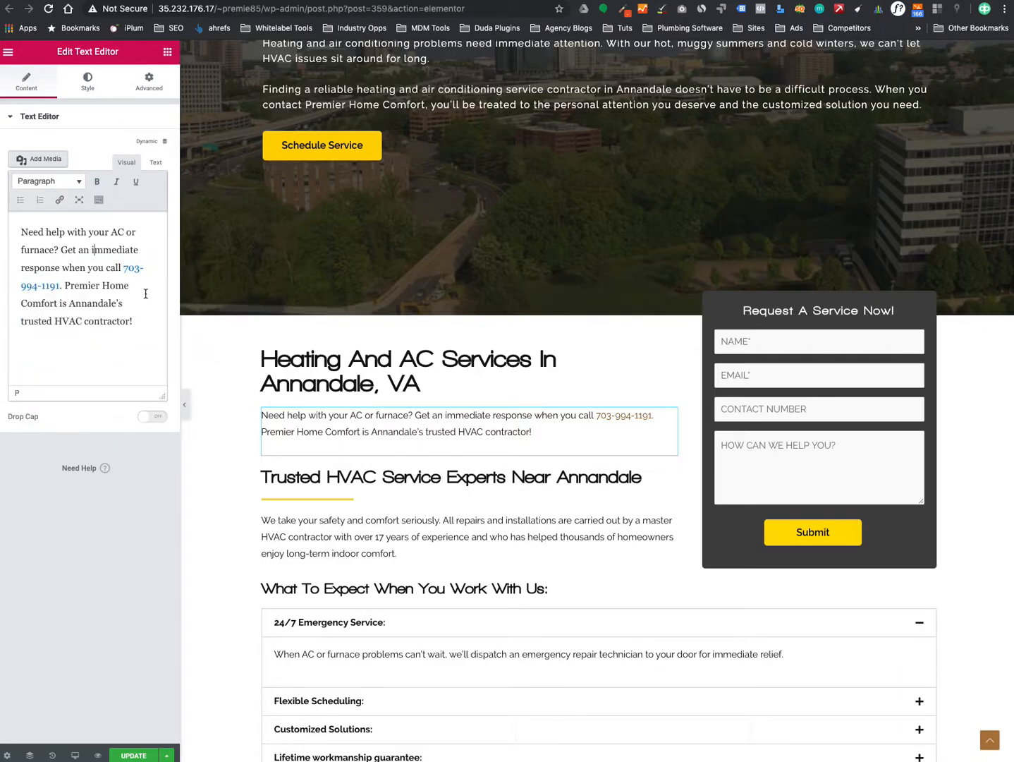
drag(149, 329, 57, 202)
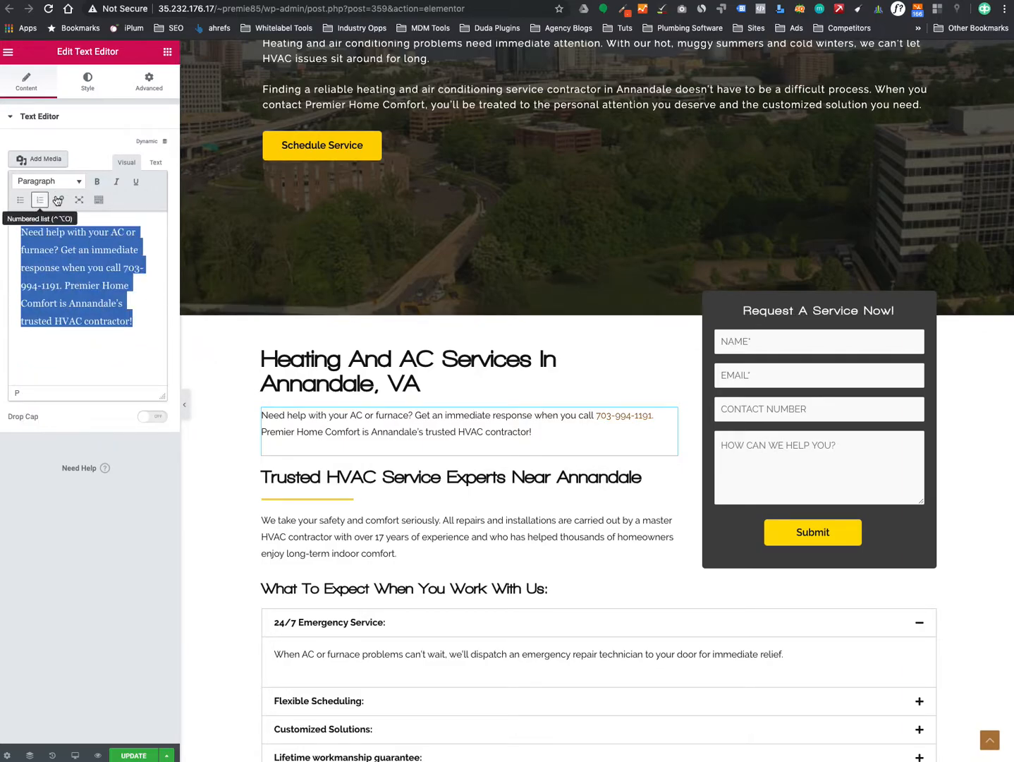
click(96, 182)
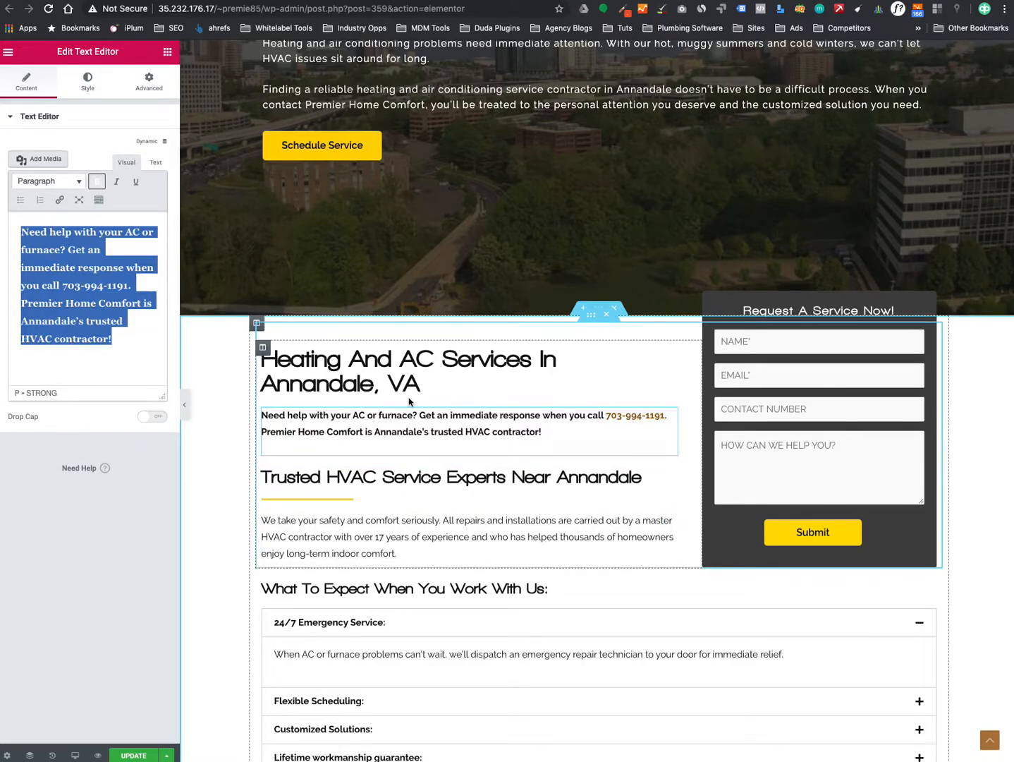
Duplicate the "We take your safety and comfort seriously" paragraph and move one copy above the "Trusted HVAC Service Experts Near Annandale" heading.
scroll(375, 314, up, 3)
click(529, 299)
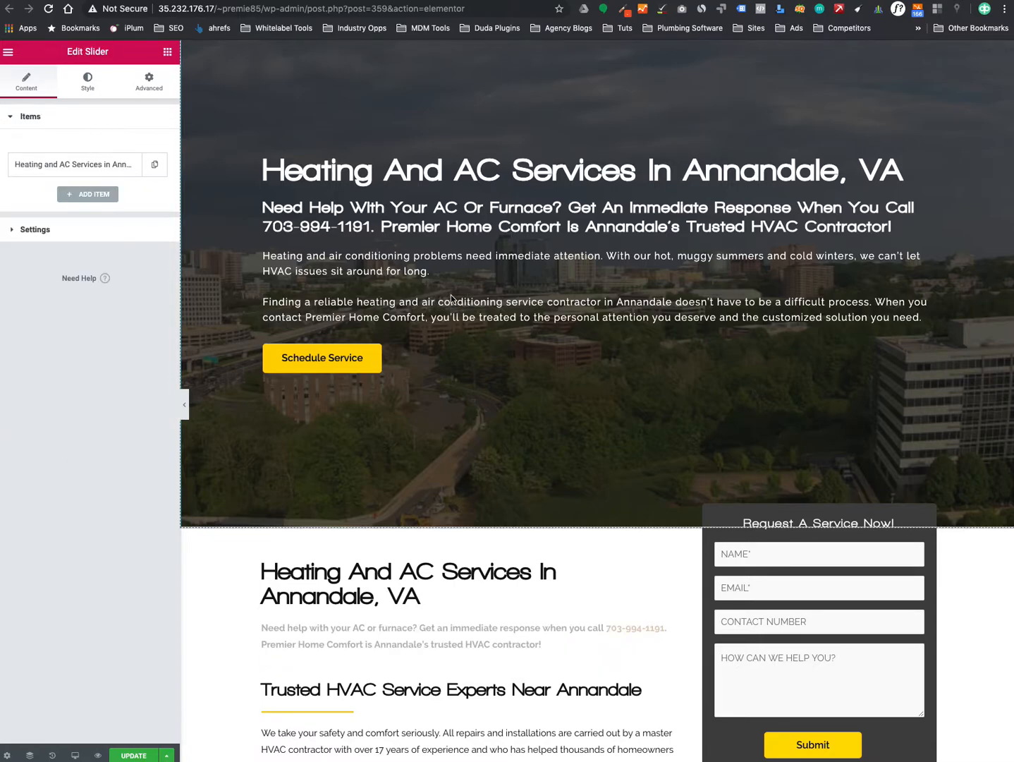
scroll(494, 423, down, 4)
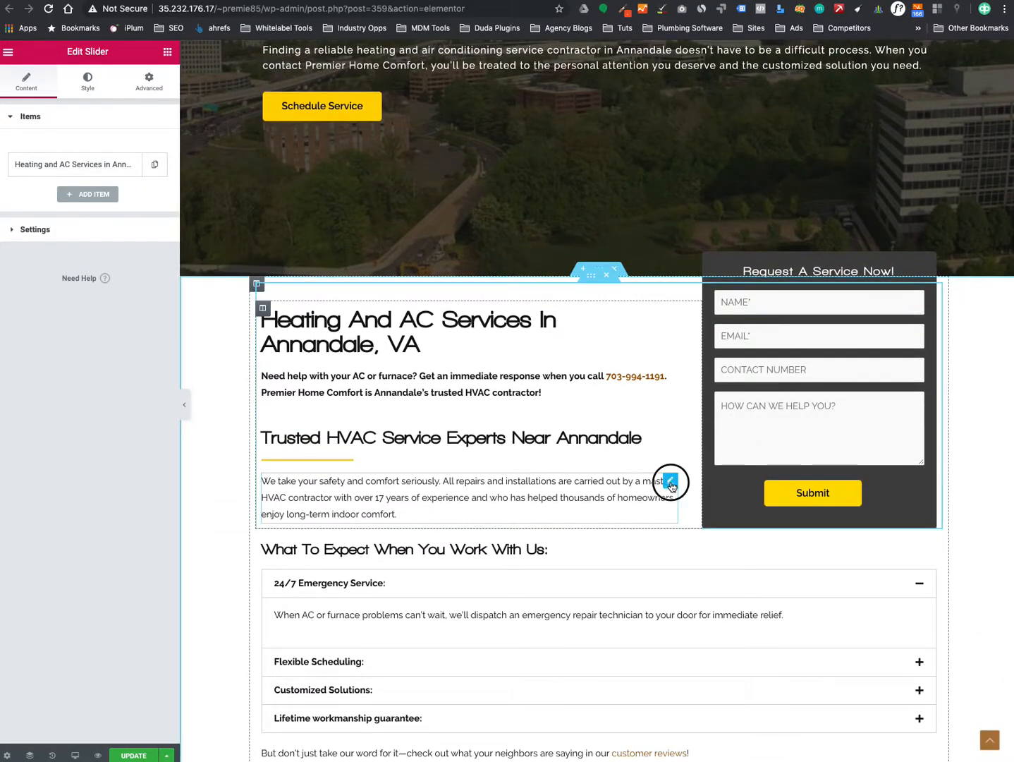
click(671, 484)
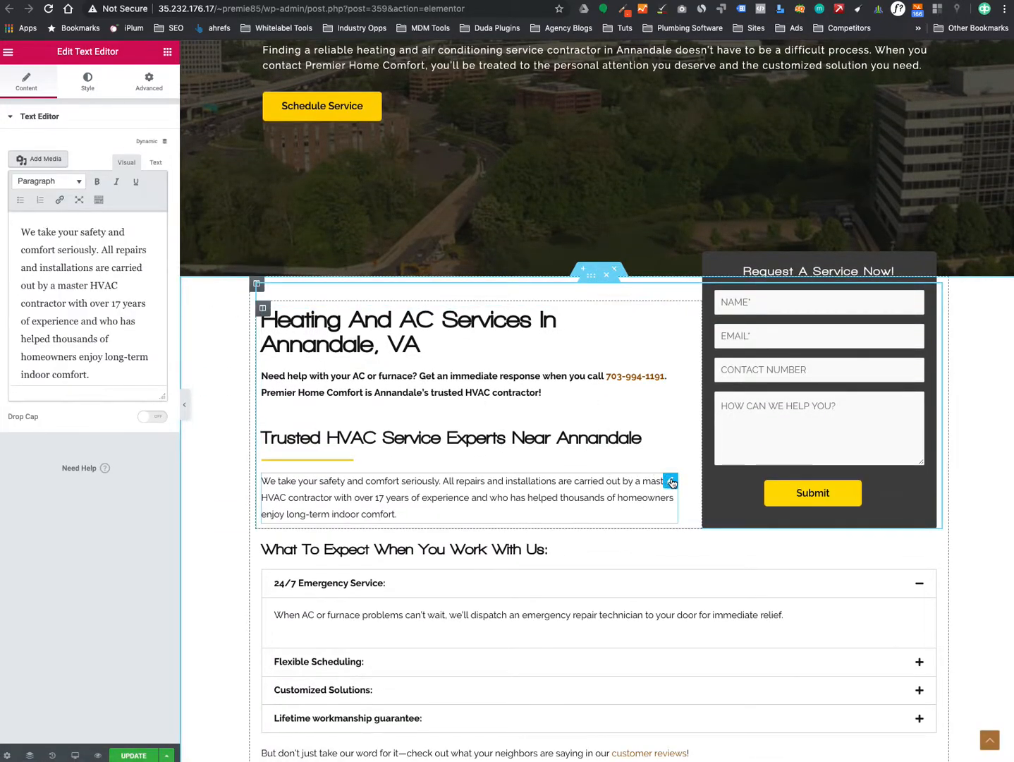
right_click(672, 483)
click(761, 509)
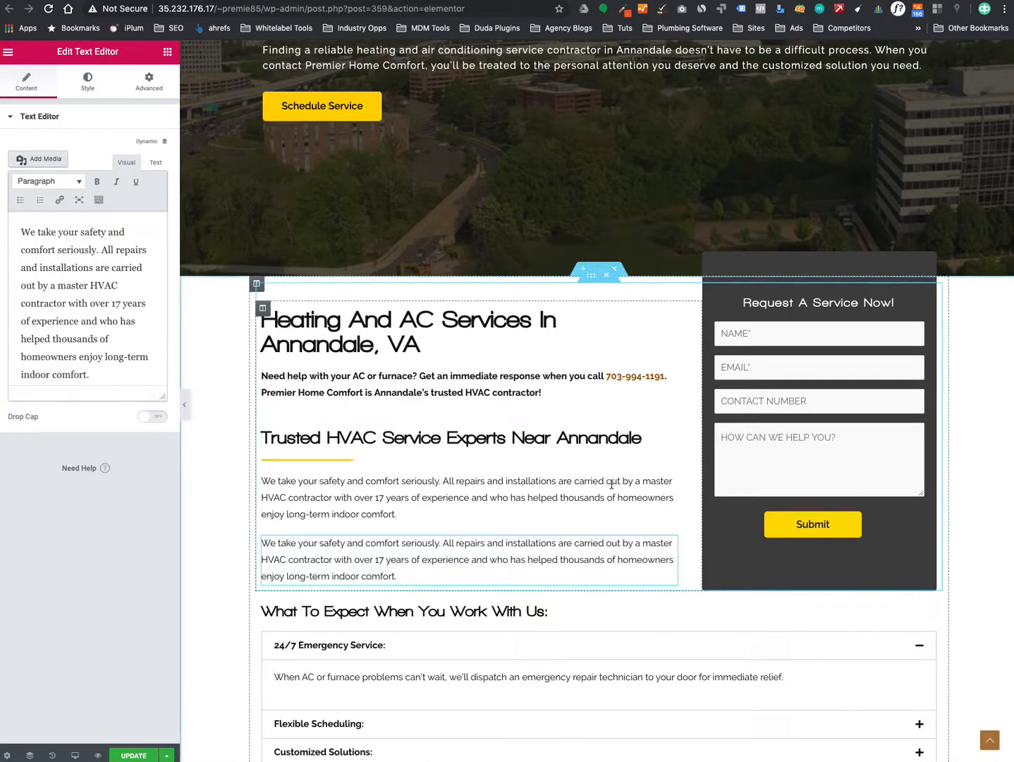
drag(670, 480, 534, 415)
Copy the hero slide's description and replace the text of the duplicated paragraph under the bold intro with it.
scroll(545, 205, up, 3)
scroll(545, 206, down, 5)
scroll(426, 273, up, 7)
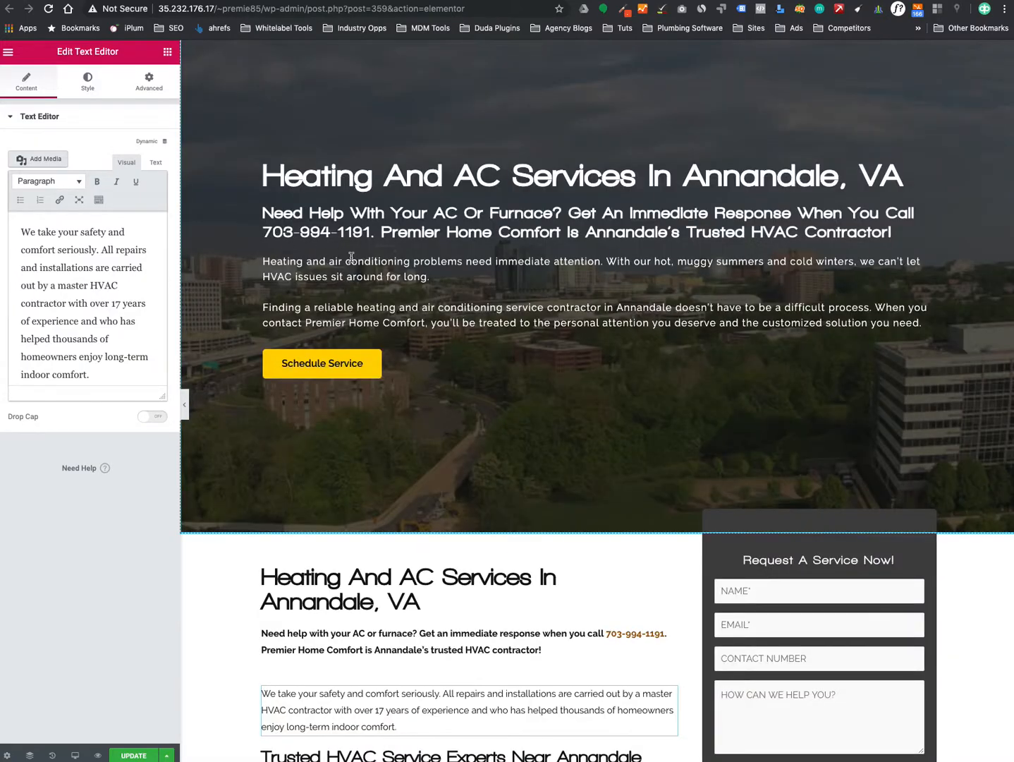
click(350, 258)
click(83, 169)
click(70, 508)
key(ctrl+a)
scroll(344, 518, down, 5)
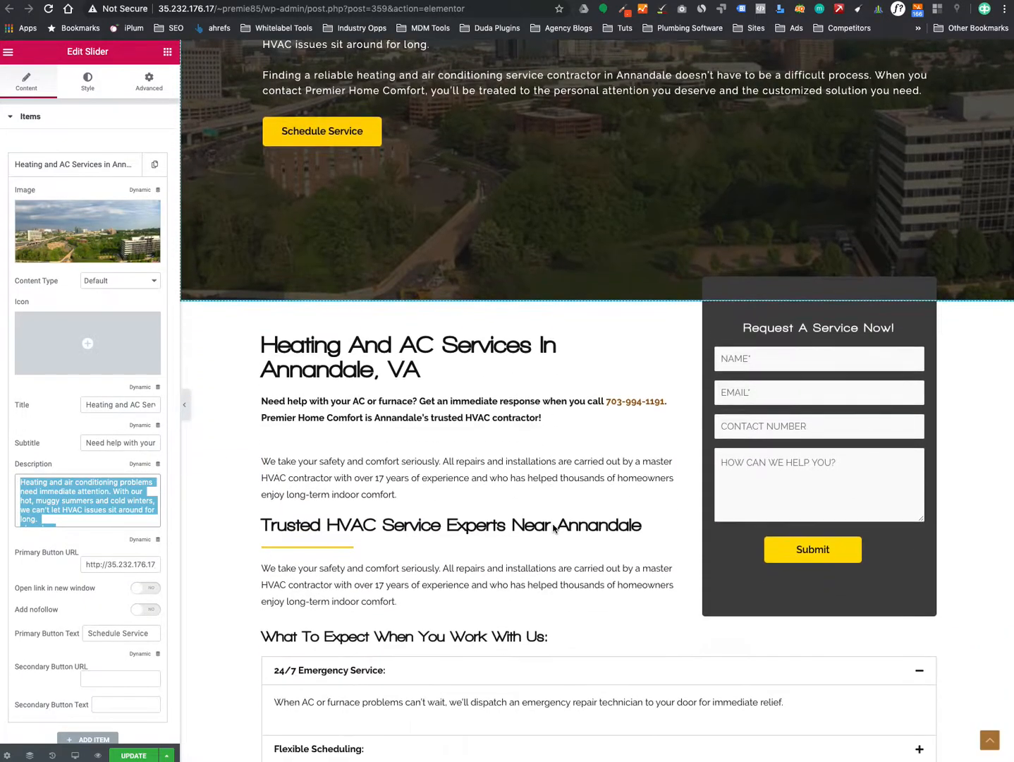
click(345, 510)
click(337, 387)
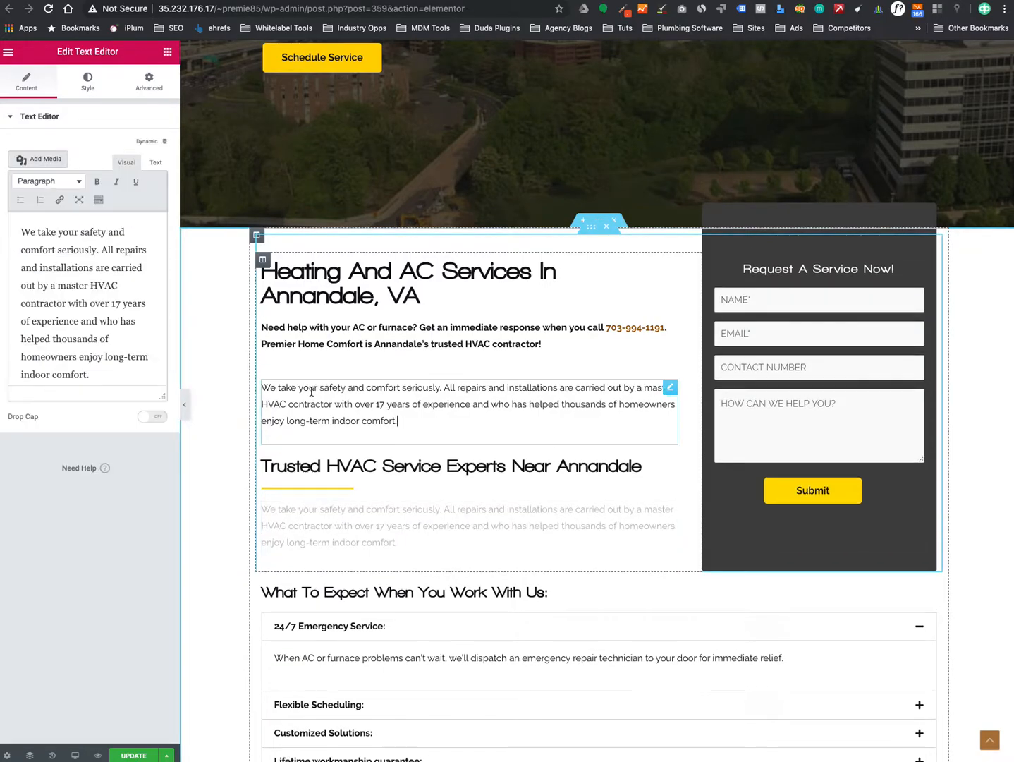
click(108, 322)
key(ctrl+a)
key(ctrl+v)
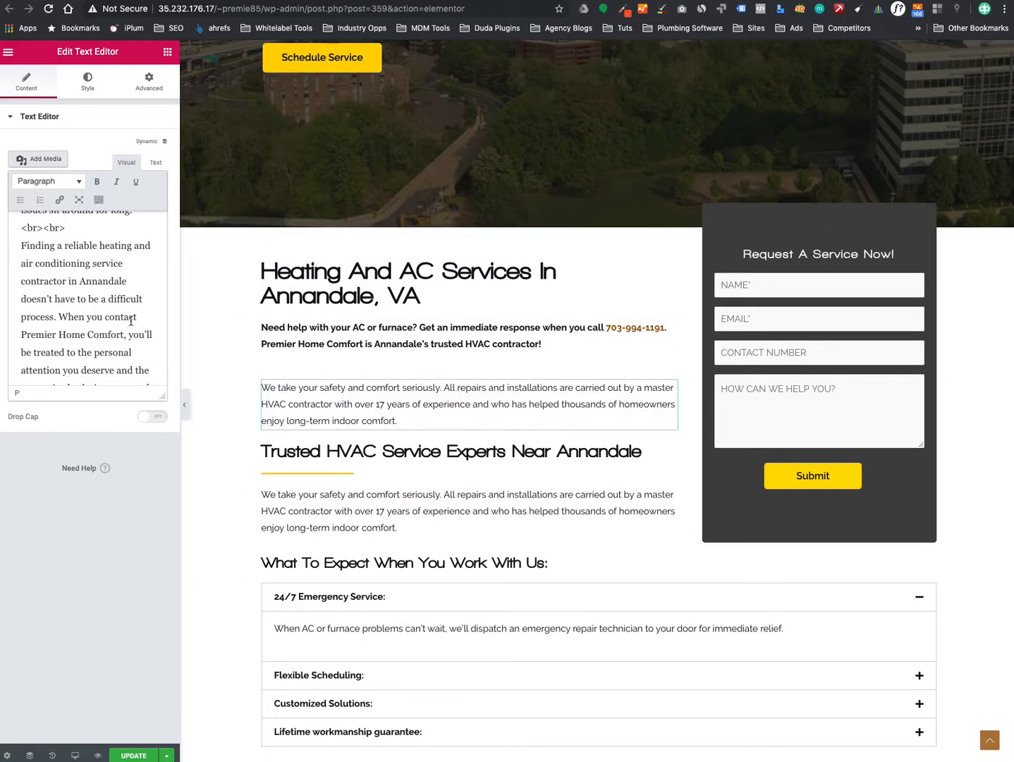
Delete the raw <br><br> tags between the two pasted paragraphs.
scroll(95, 310, up, 3)
drag(74, 347, 3, 333)
drag(66, 332, 2, 336)
key(BackSpace)
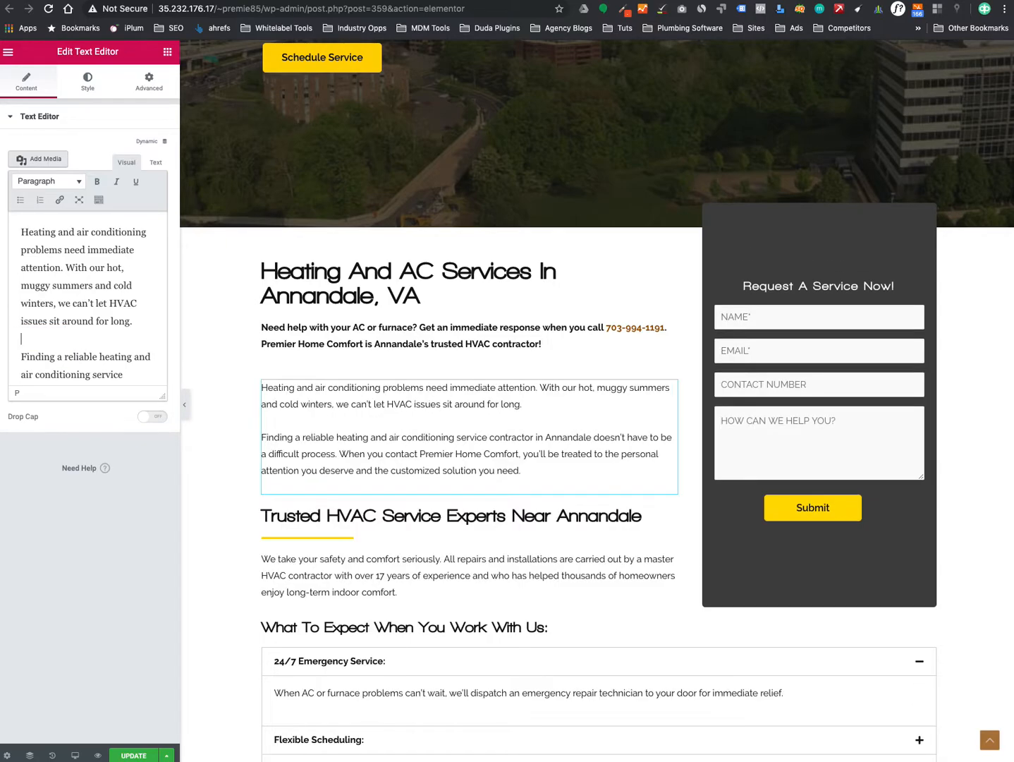
Move the "Trusted HVAC Service Experts Near Annandale" heading, its divider and paragraph out of the form's two-column section, directly above "What To Expect When You Work With Us".
scroll(464, 512, down, 3)
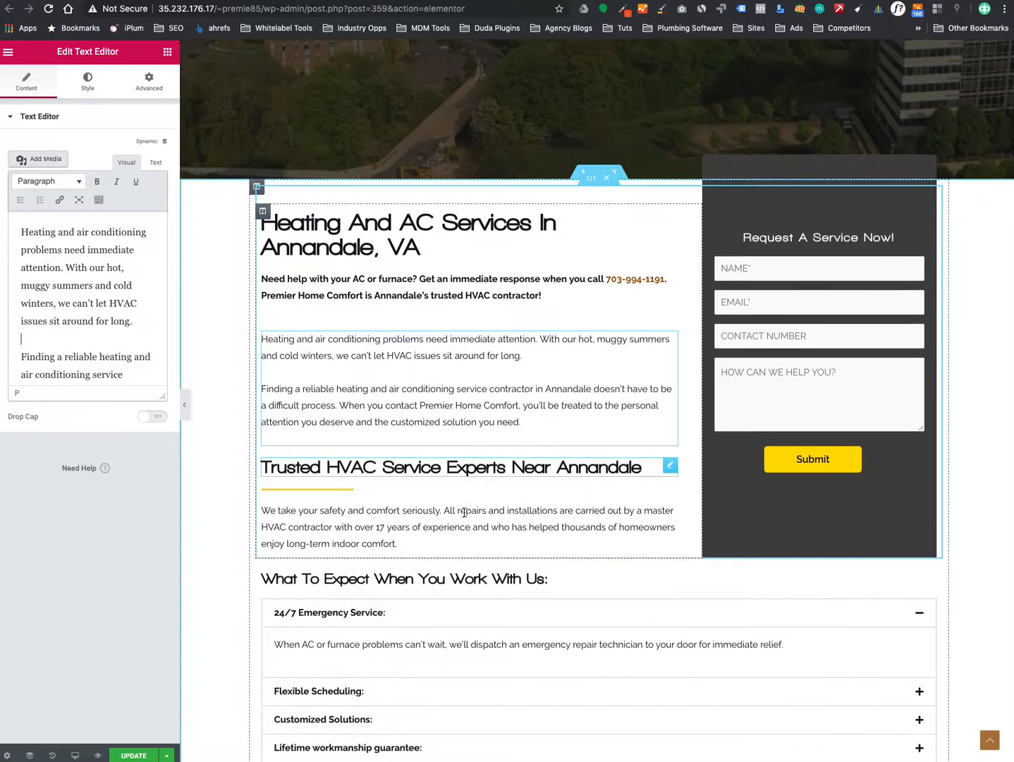
scroll(675, 431, up, 3)
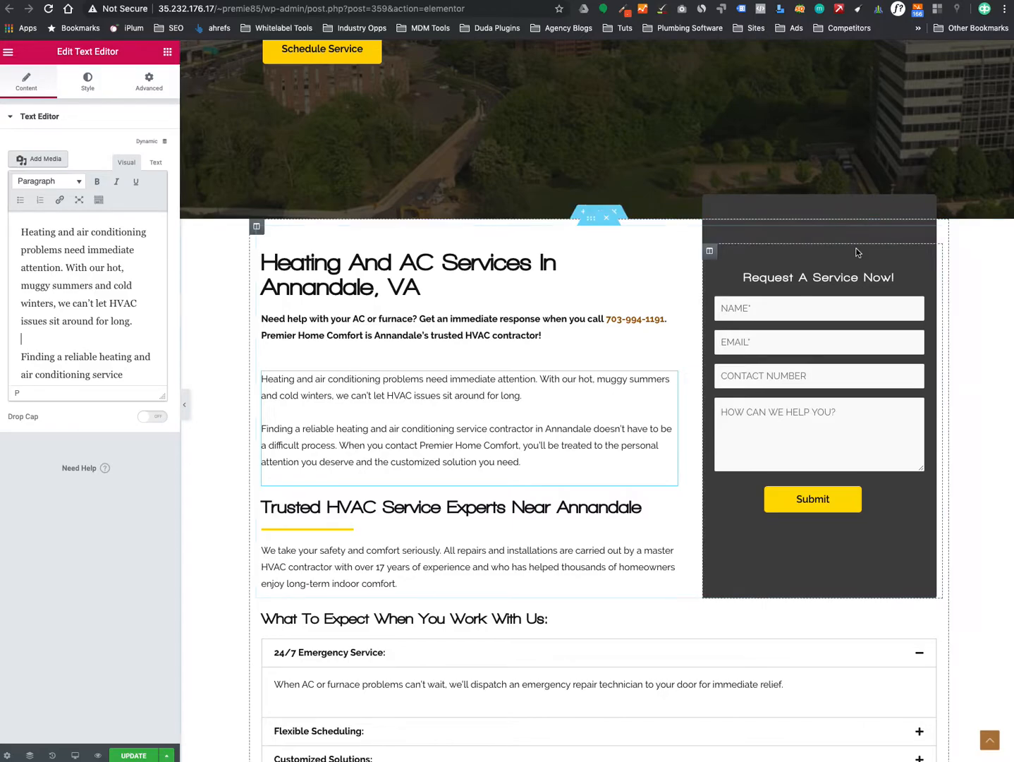
scroll(857, 253, down, 1)
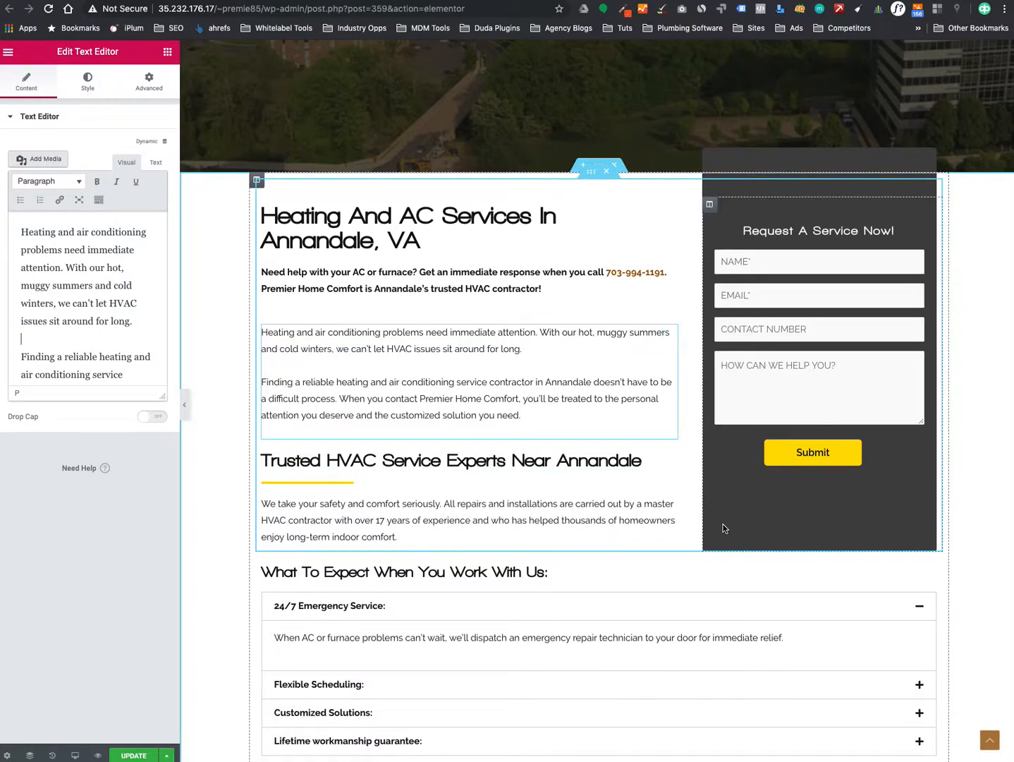
scroll(788, 509, down, 1)
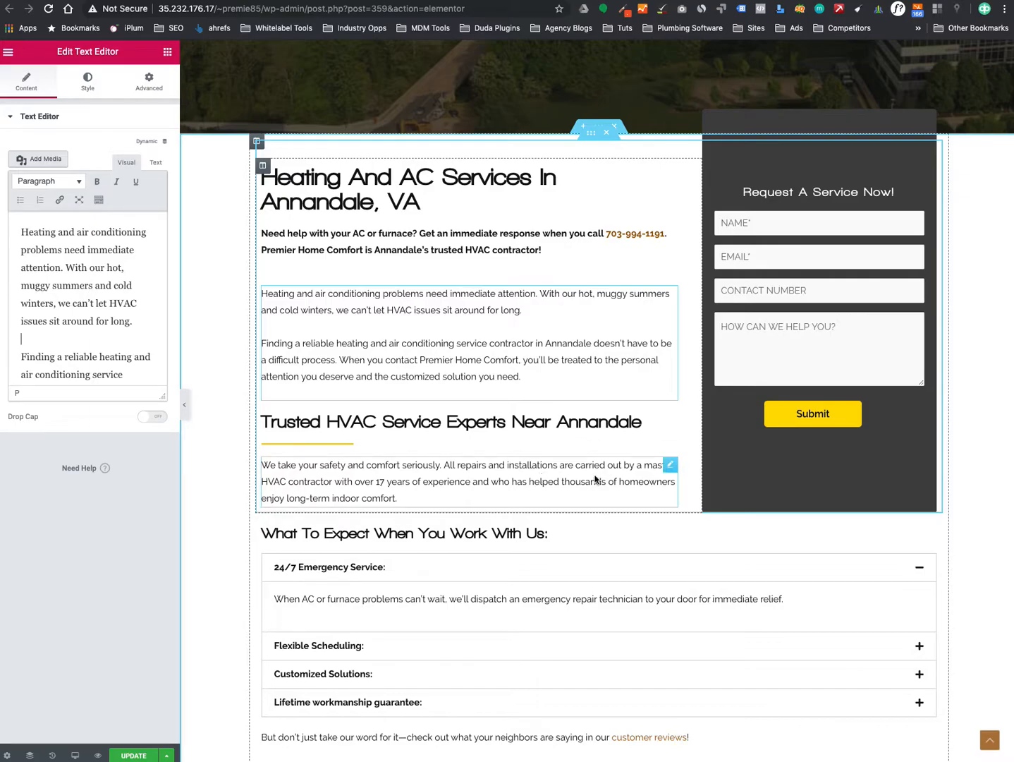
drag(668, 465, 691, 469)
mouse_move(315, 445)
mouse_down()
mouse_move(314, 462)
mouse_move(314, 450)
mouse_up()
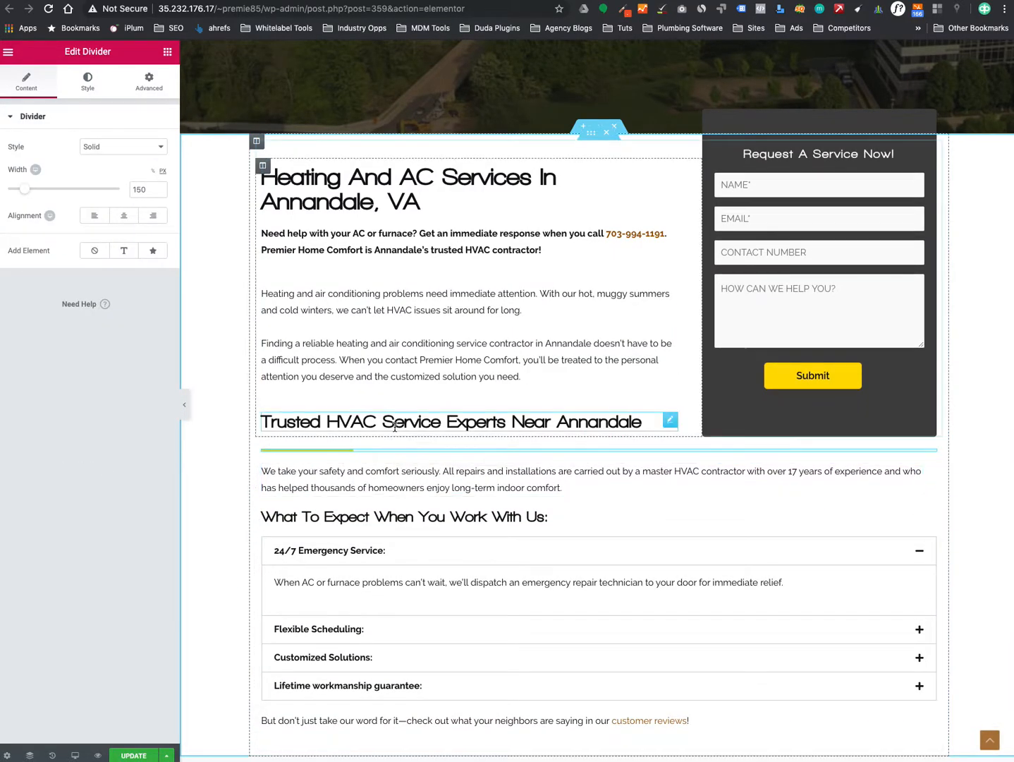
drag(392, 420, 393, 471)
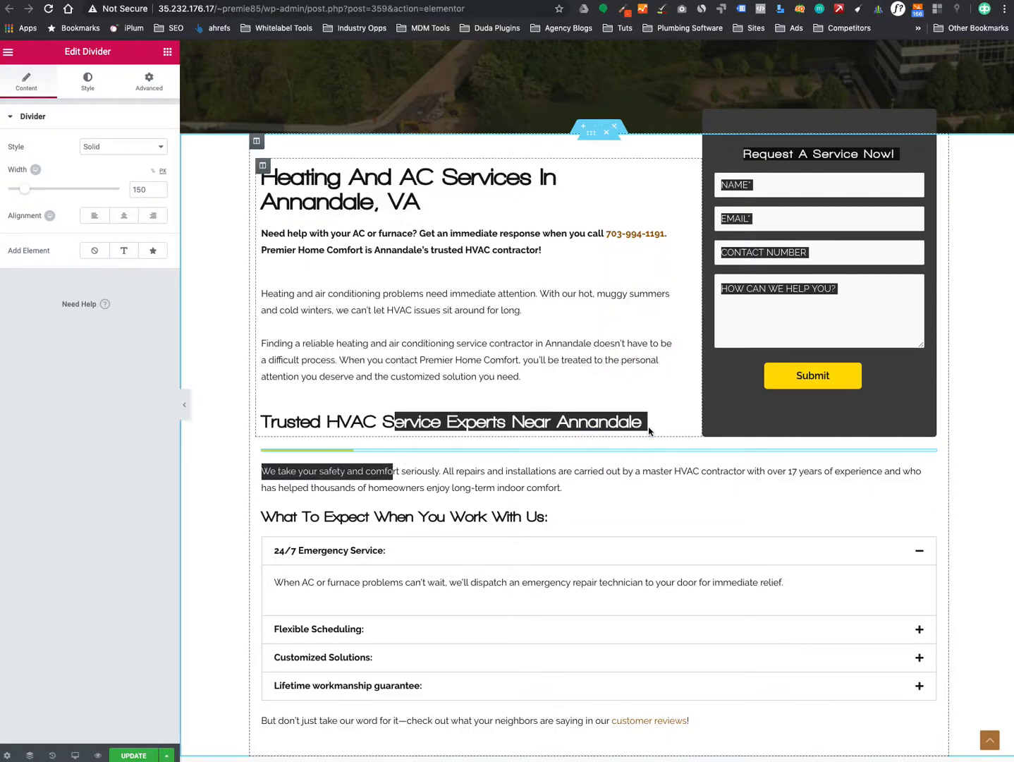
drag(669, 421, 656, 439)
Review the page from the intro text to the closing call line, checking the section headings' HTML tags and the H1 block.
click(547, 293)
scroll(762, 415, up, 3)
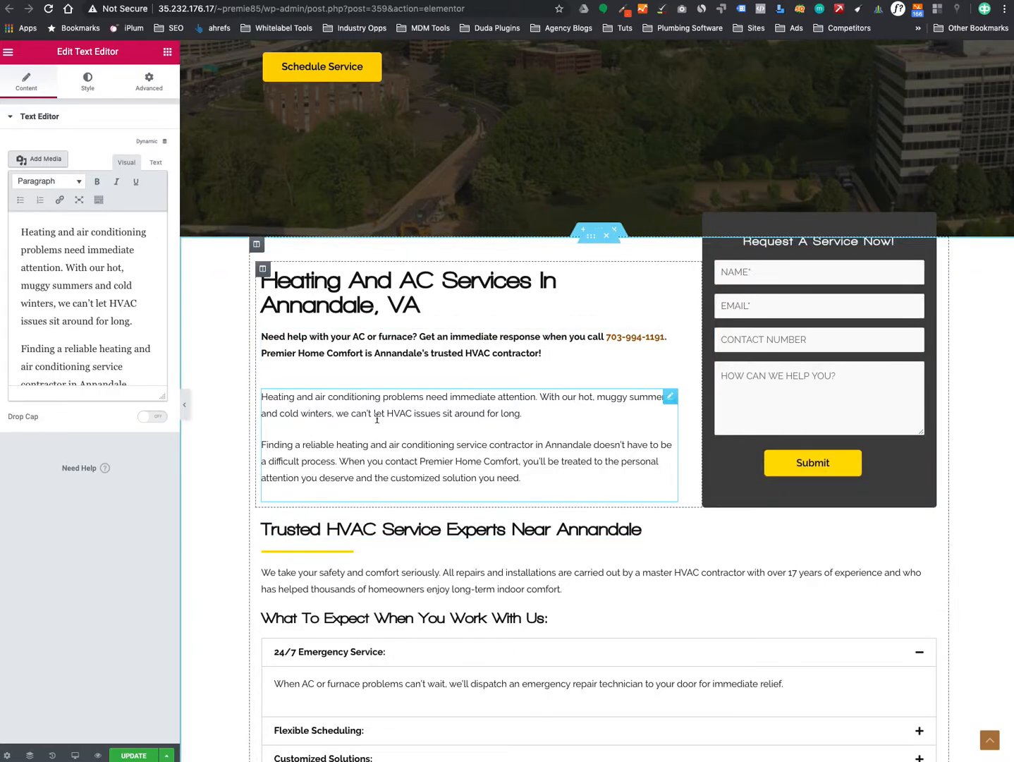
scroll(376, 414, down, 10)
scroll(460, 451, down, 20)
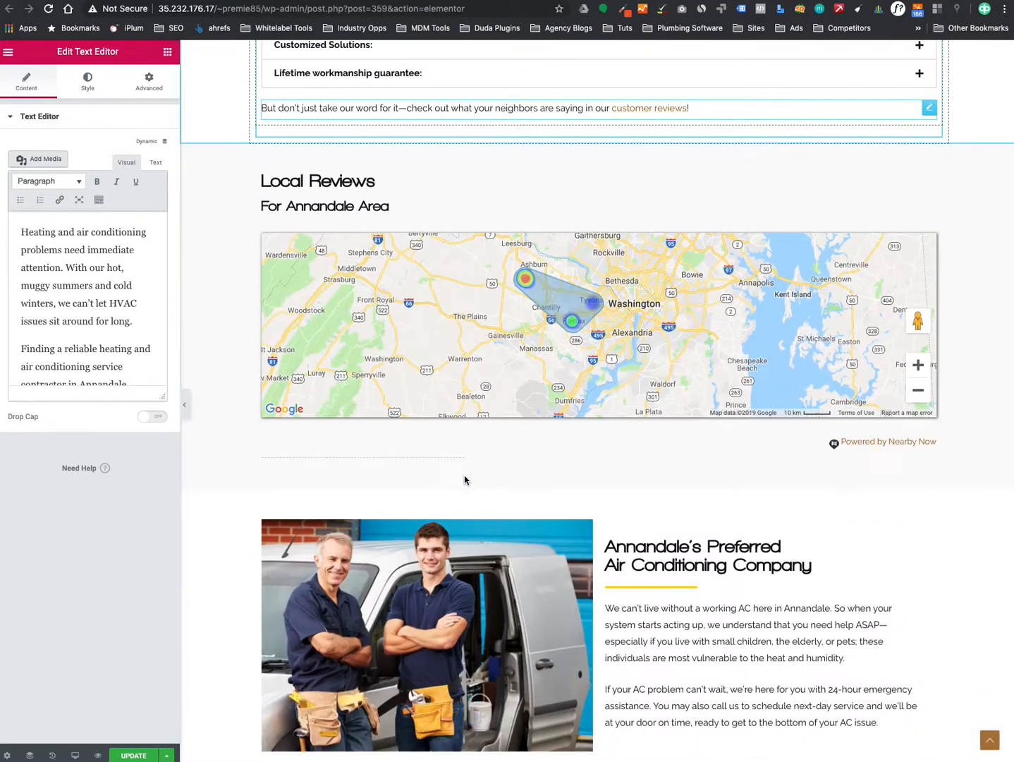
scroll(464, 480, down, 15)
scroll(465, 479, up, 20)
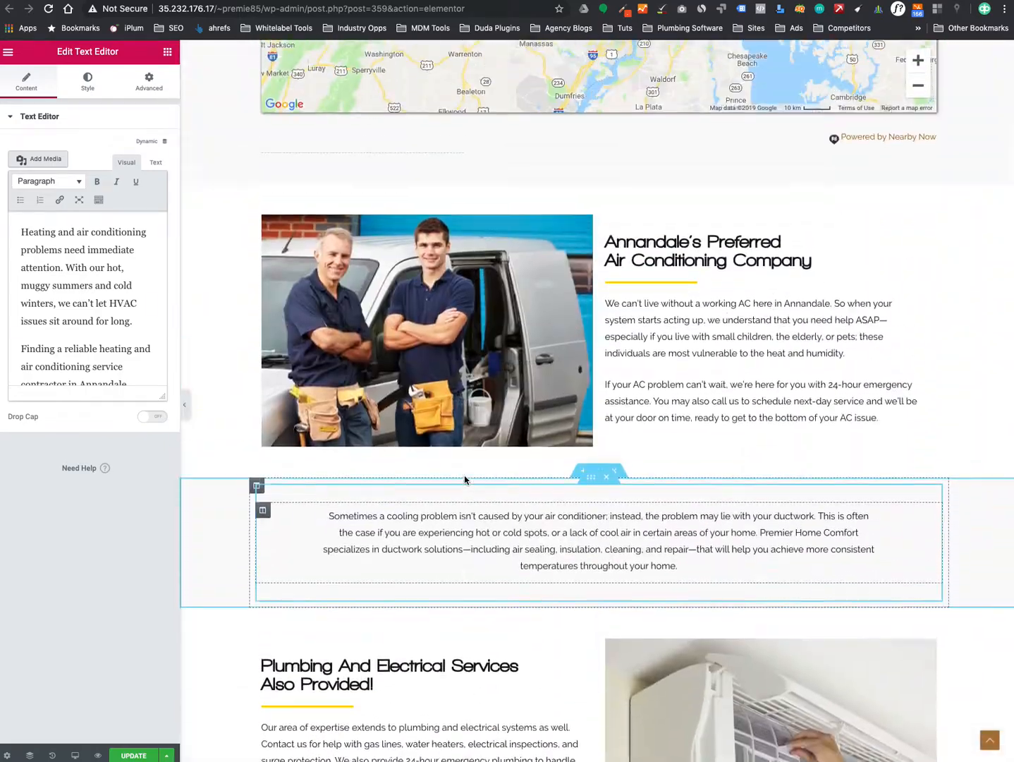
click(646, 369)
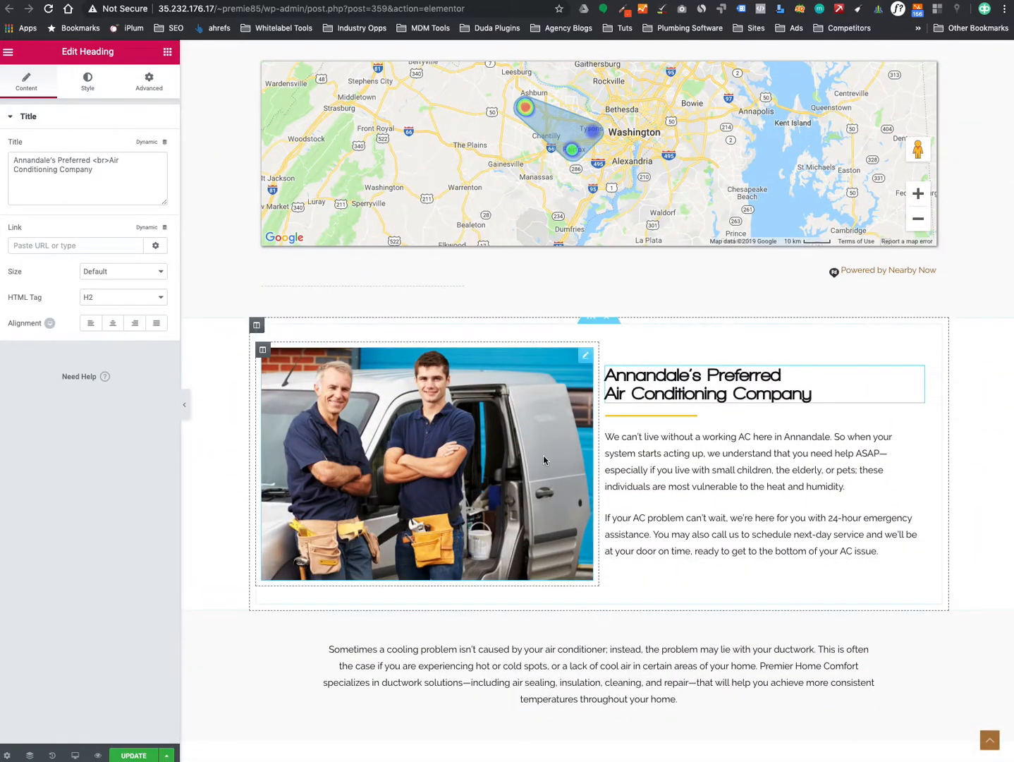
scroll(424, 378, down, 6)
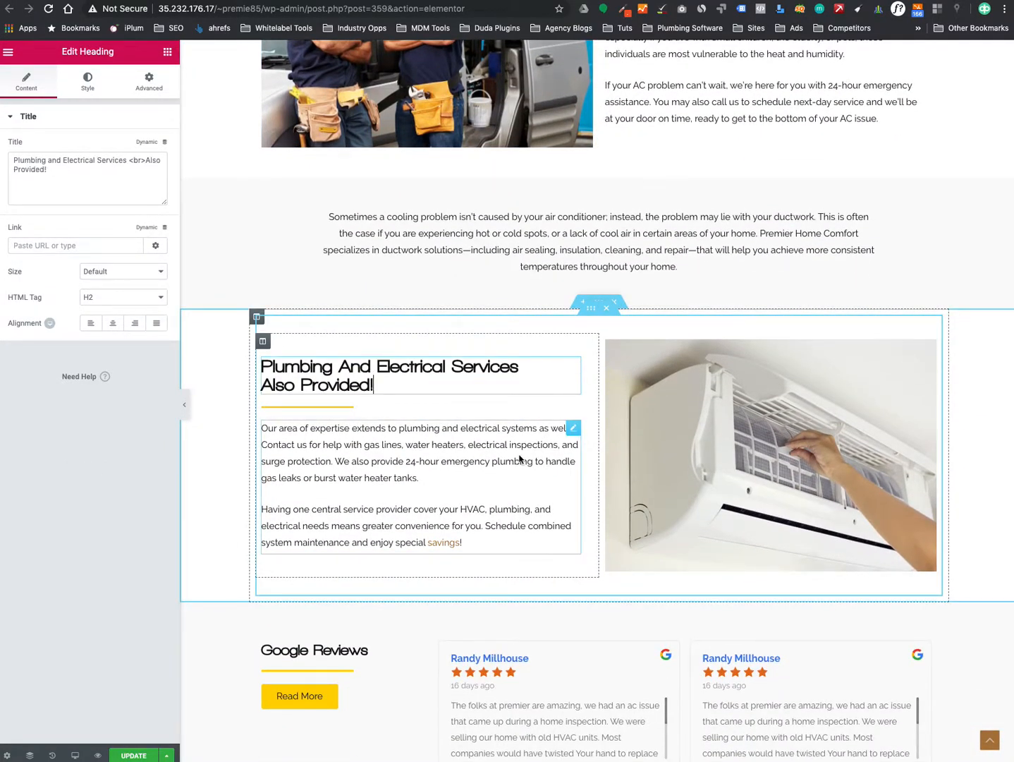
scroll(468, 439, down, 9)
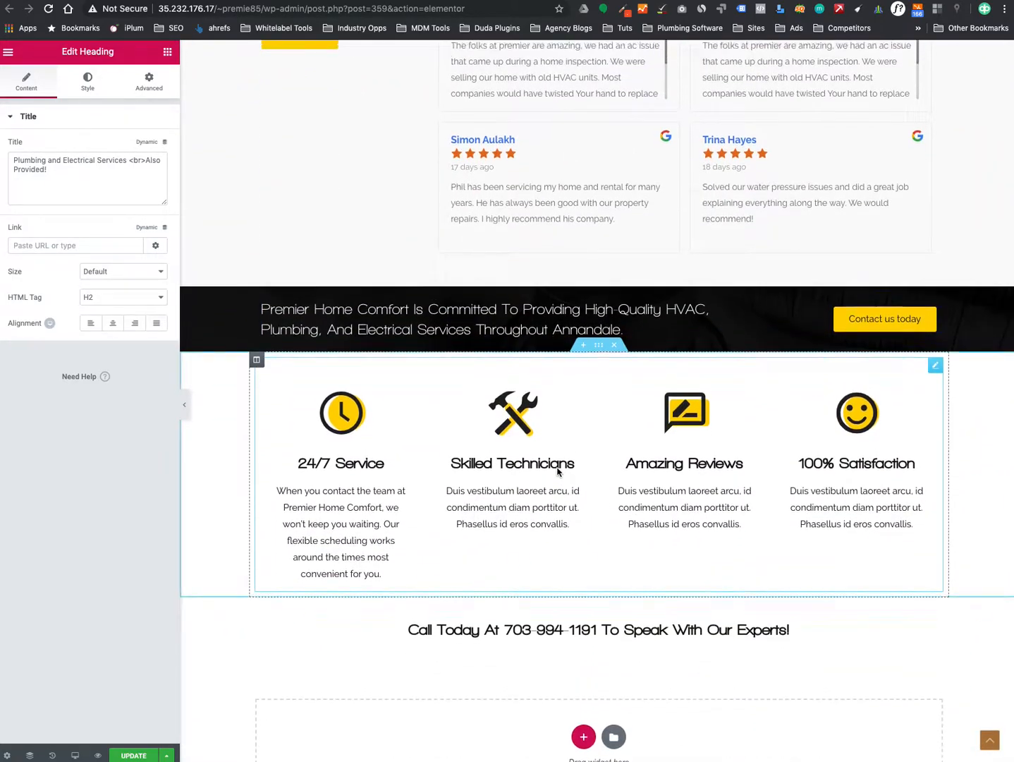
scroll(556, 471, up, 15)
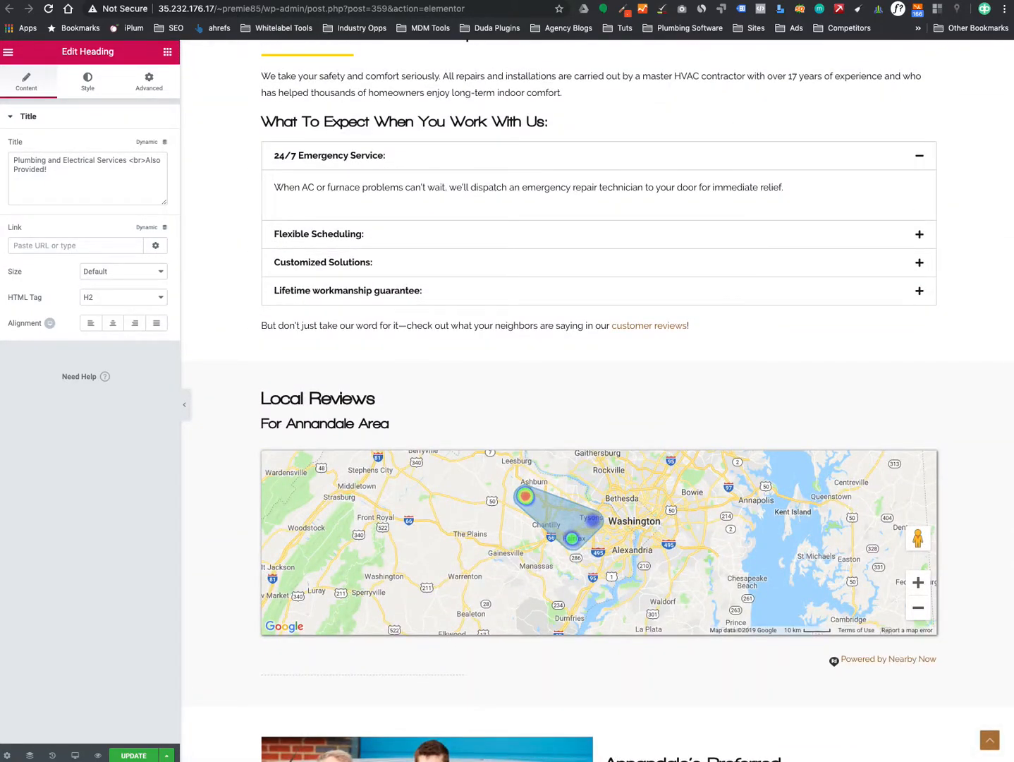
scroll(643, 443, up, 20)
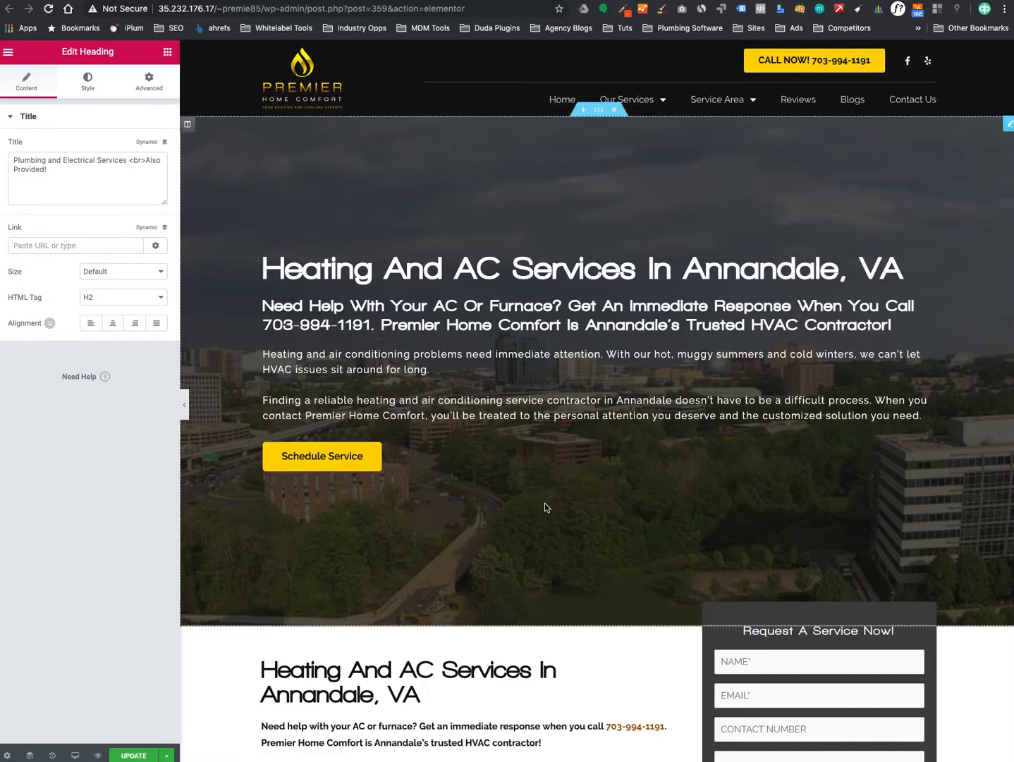
scroll(548, 510, down, 4)
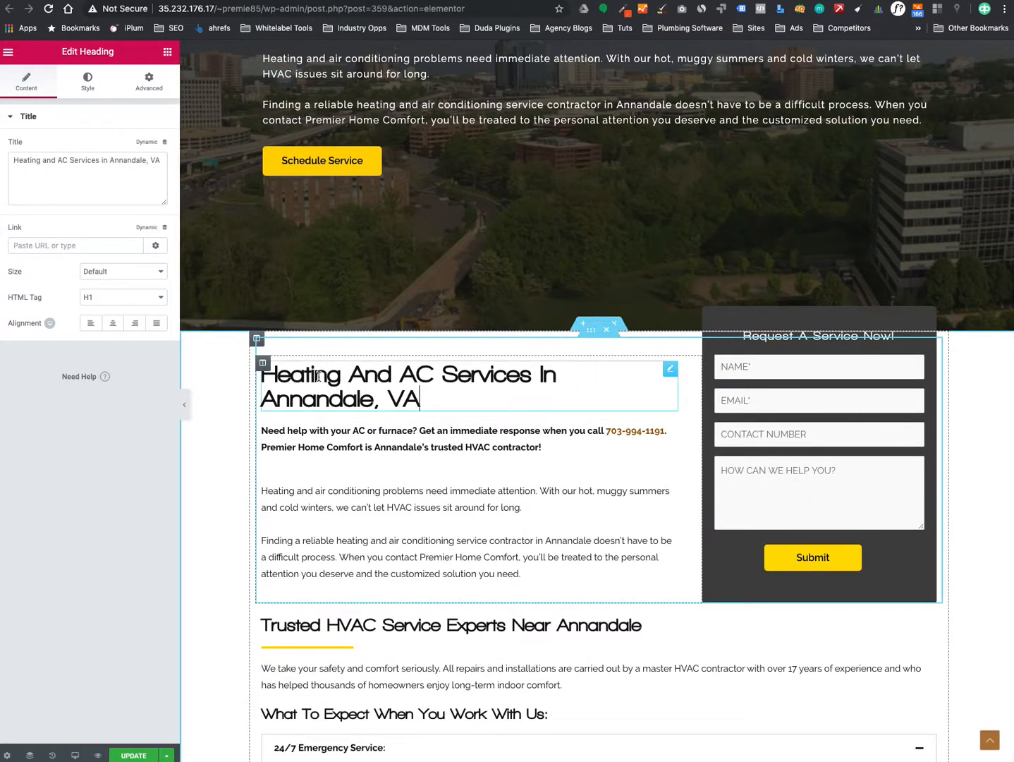
click(358, 445)
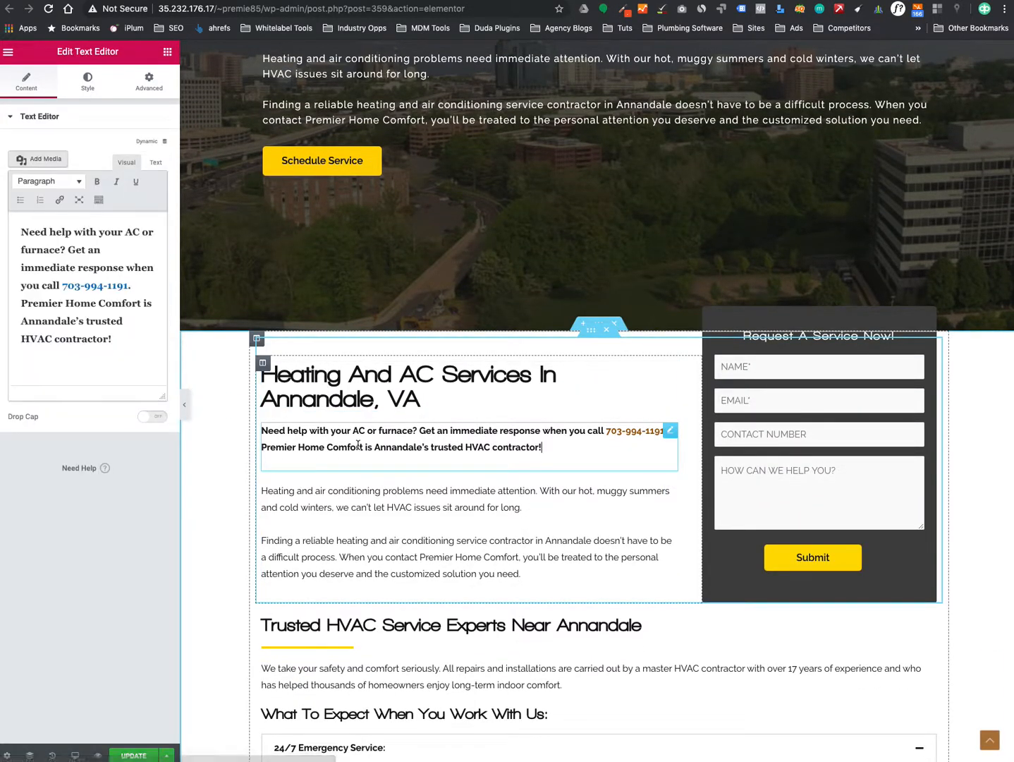
Link the words "contact Premier Home Comfort" in the "Finding a reliable heating" paragraph to the Contact Us page.
click(406, 536)
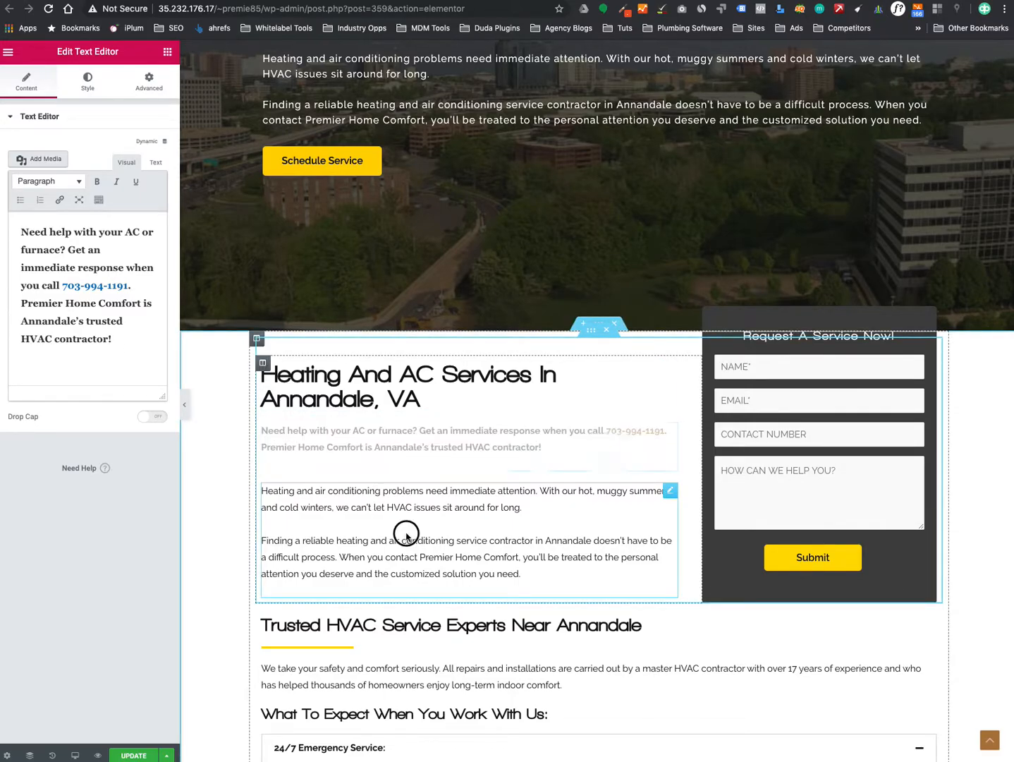
scroll(75, 311, down, 3)
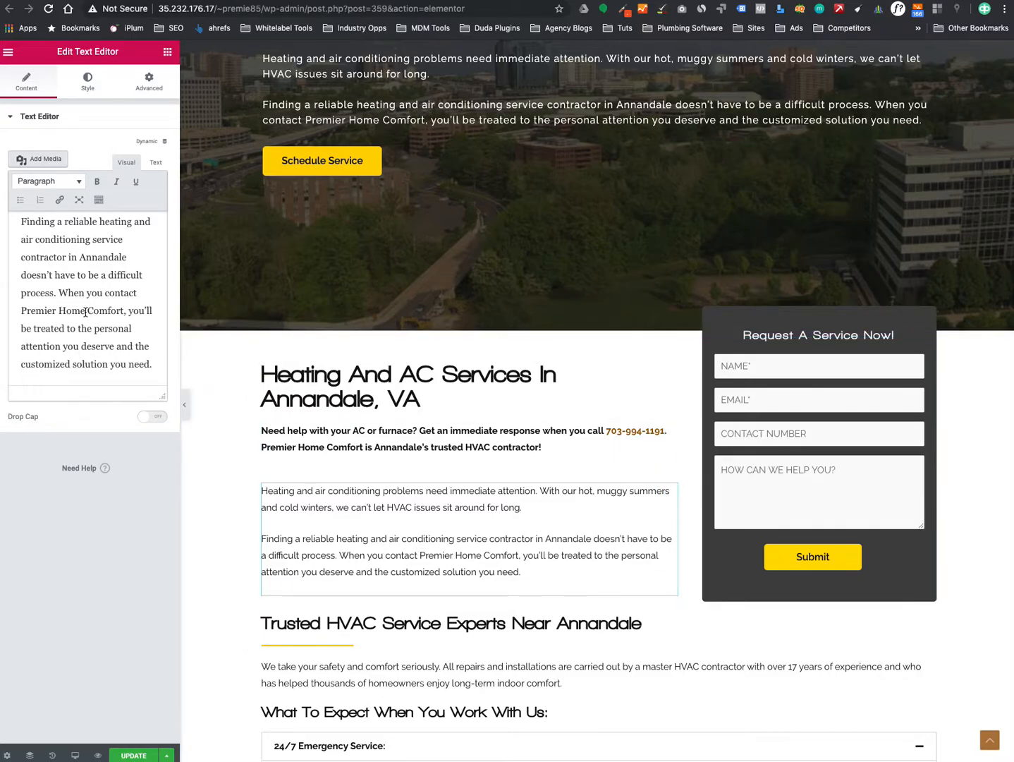
drag(105, 293, 120, 305)
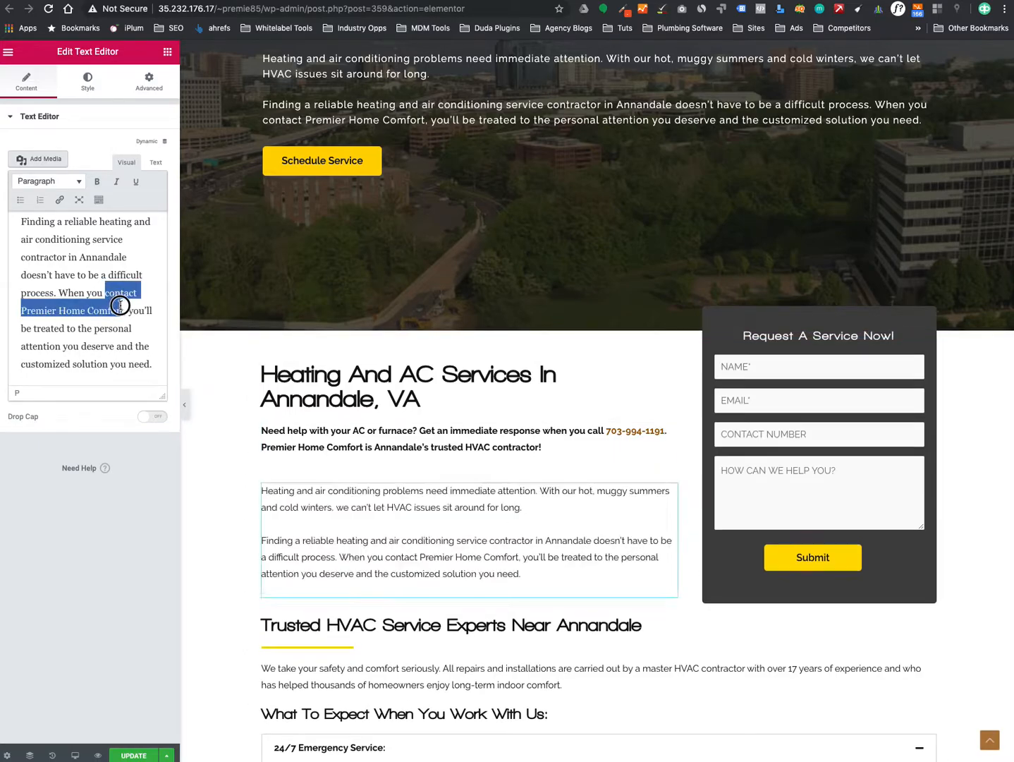
click(60, 202)
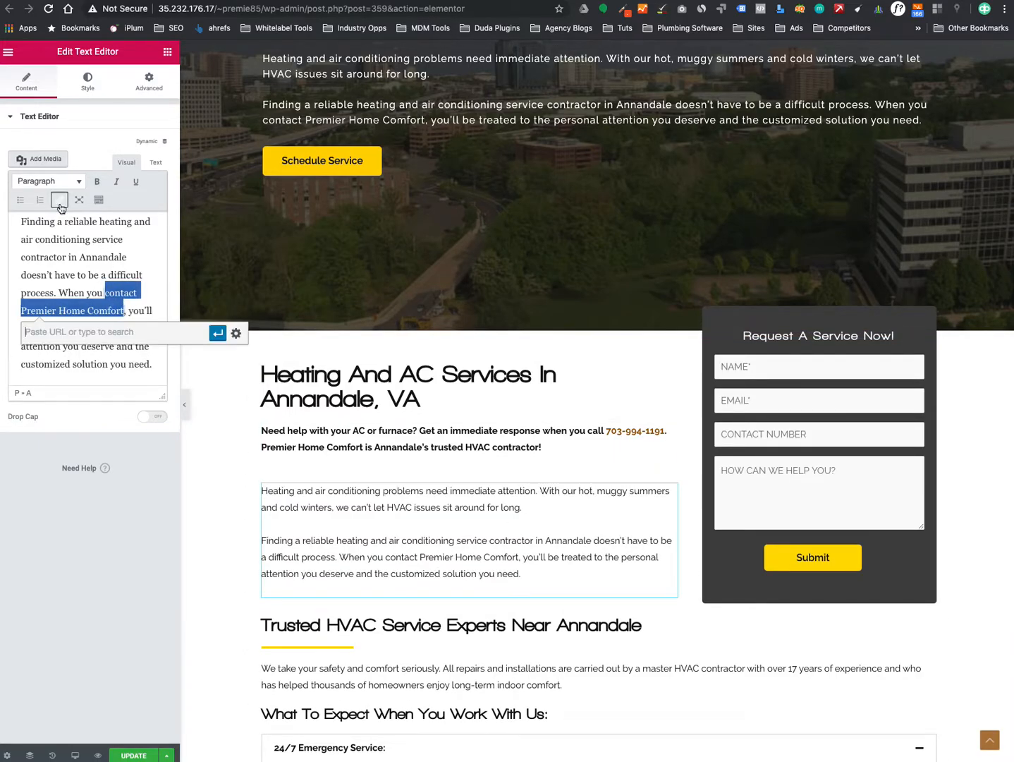
text(contact)
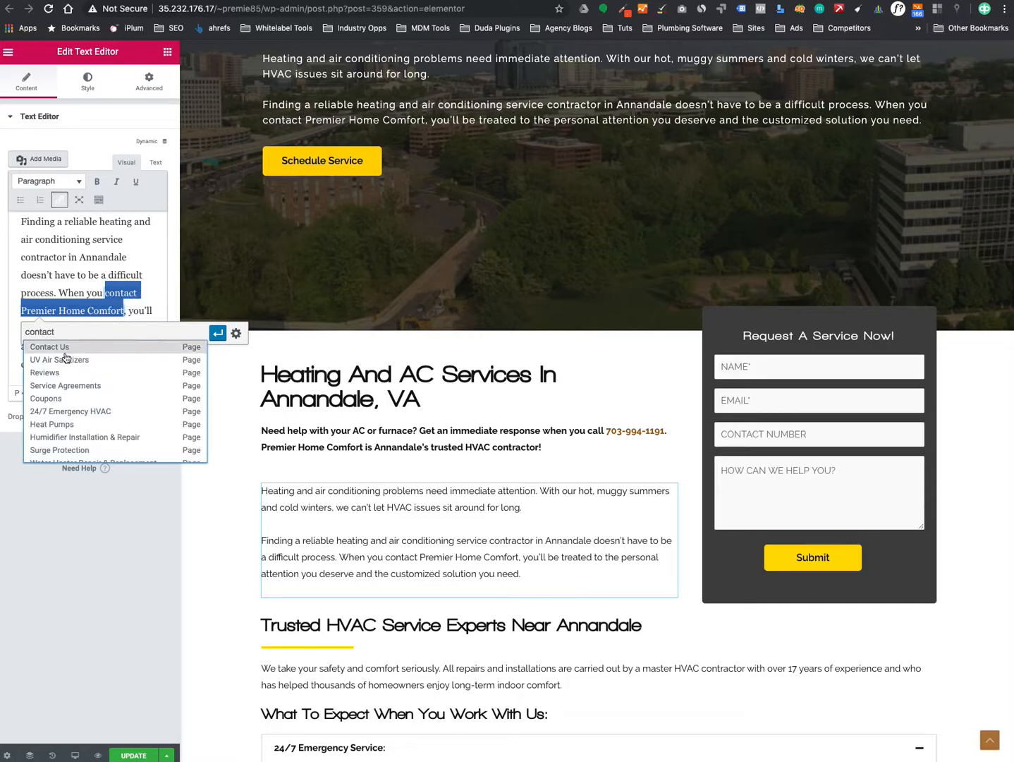
click(68, 347)
click(216, 336)
Clear the description and subtitle of the Annandale hero slider's only slide.
scroll(459, 475, up, 4)
click(386, 358)
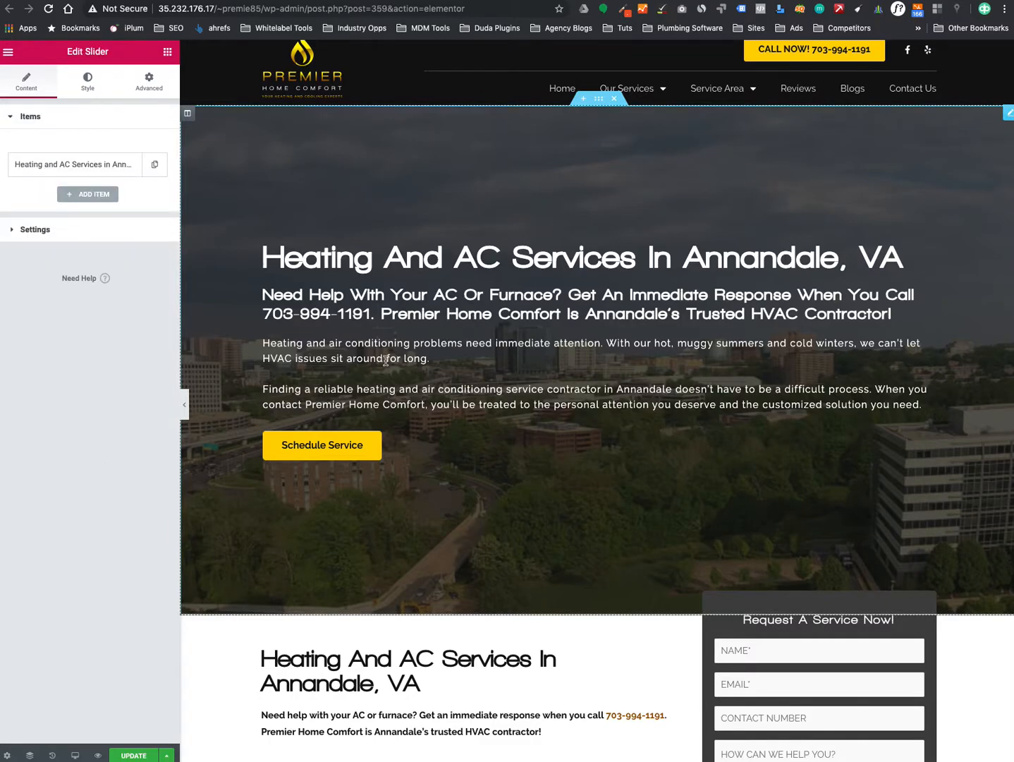
click(91, 170)
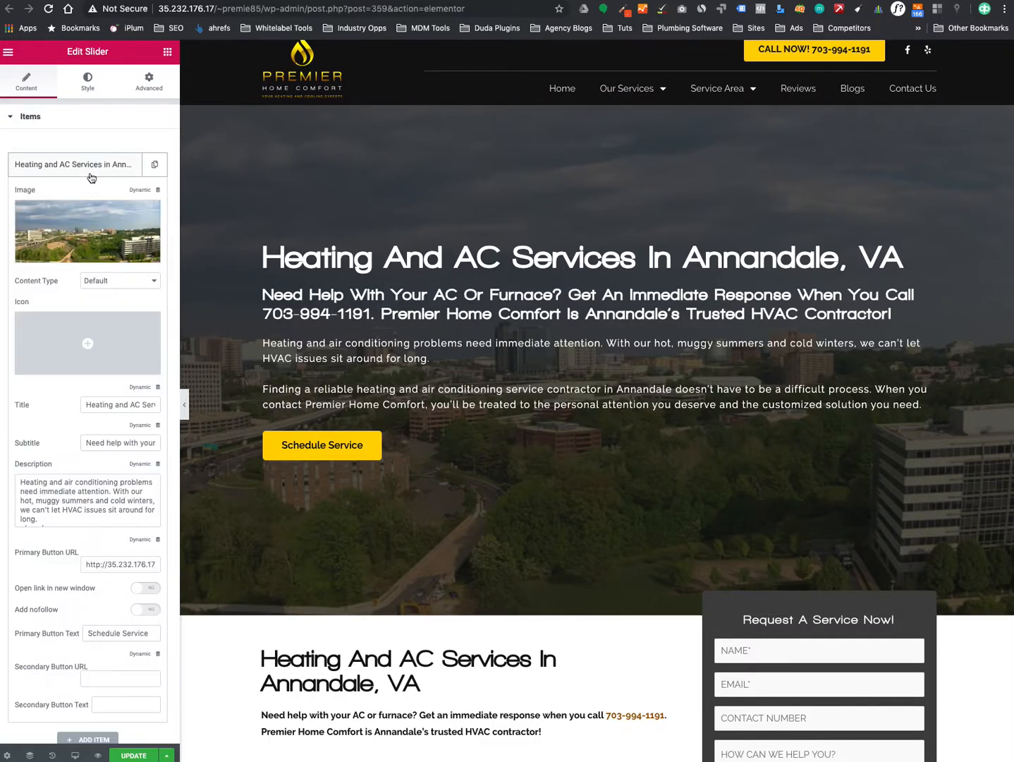
triple_click(76, 518)
key(BackSpace)
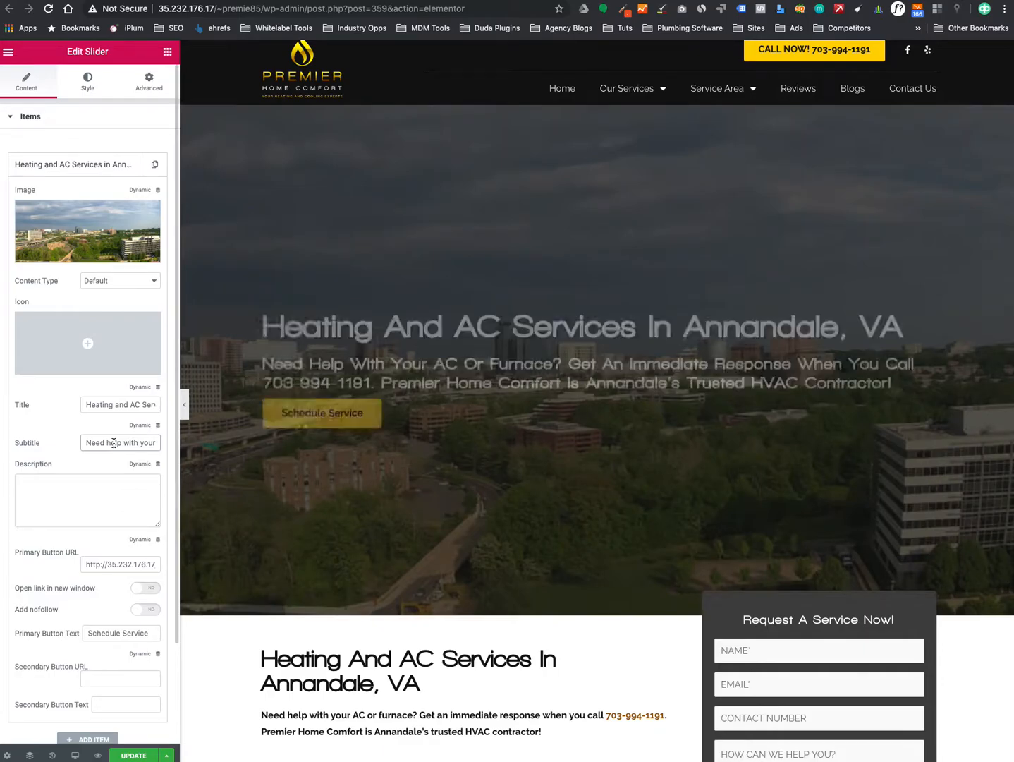
triple_click(114, 443)
key(BackSpace)
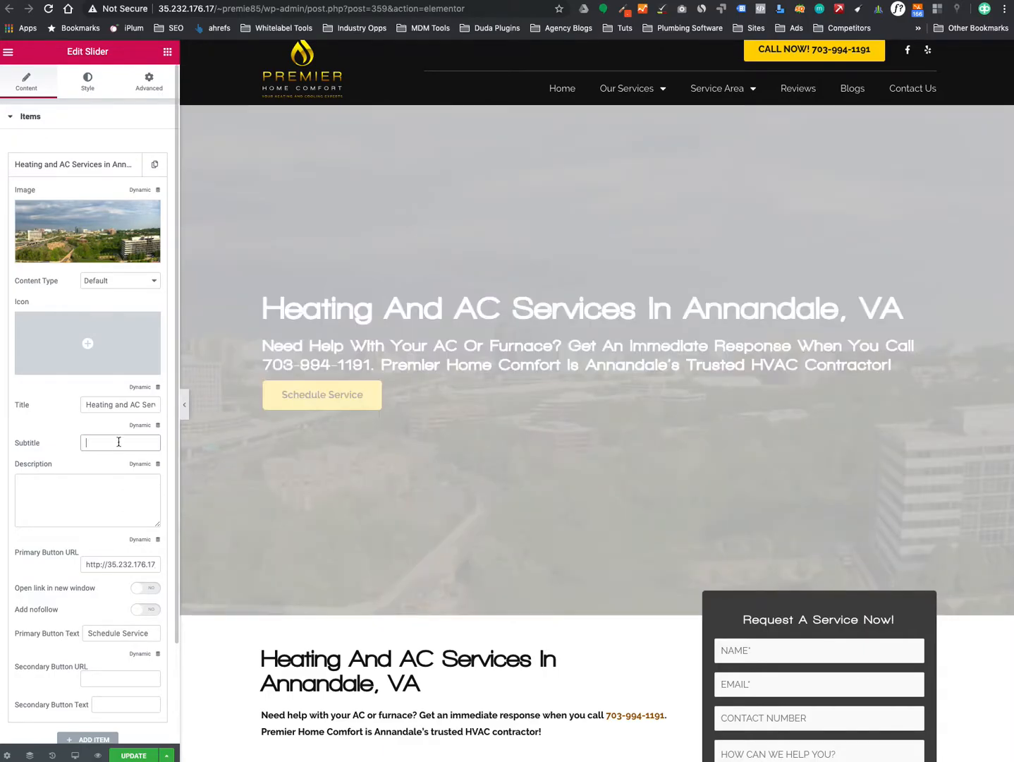
Change the hero slide's title to "Annandale's HVAC Pros".
triple_click(119, 404)
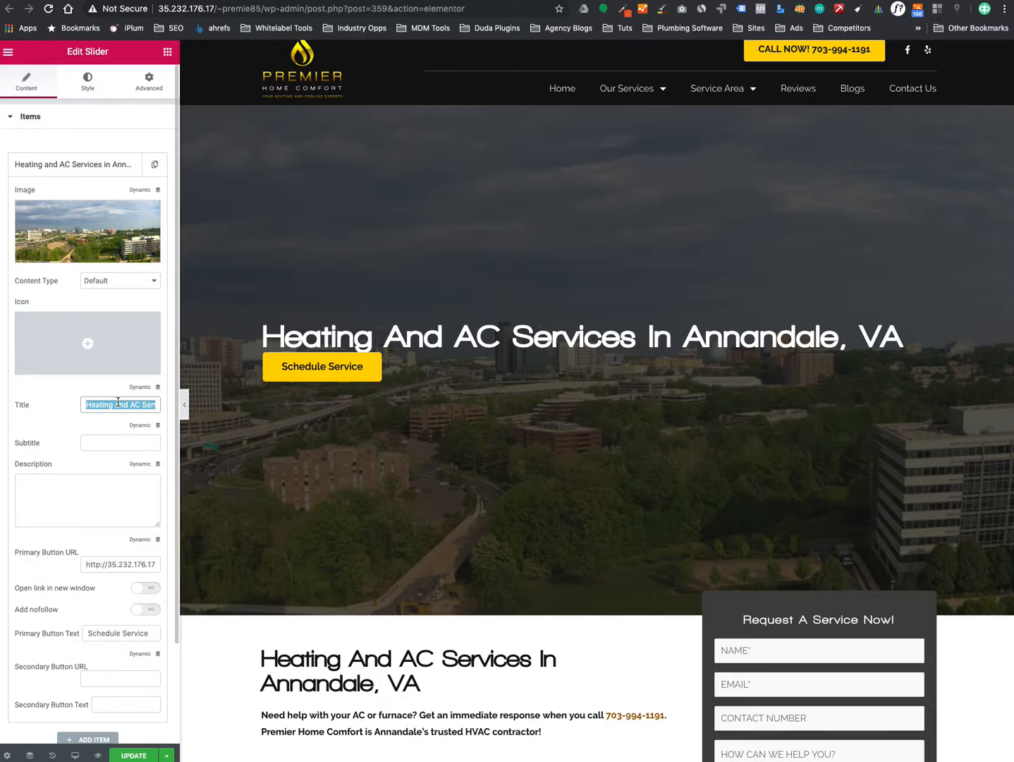
text(Annandale's HVA)
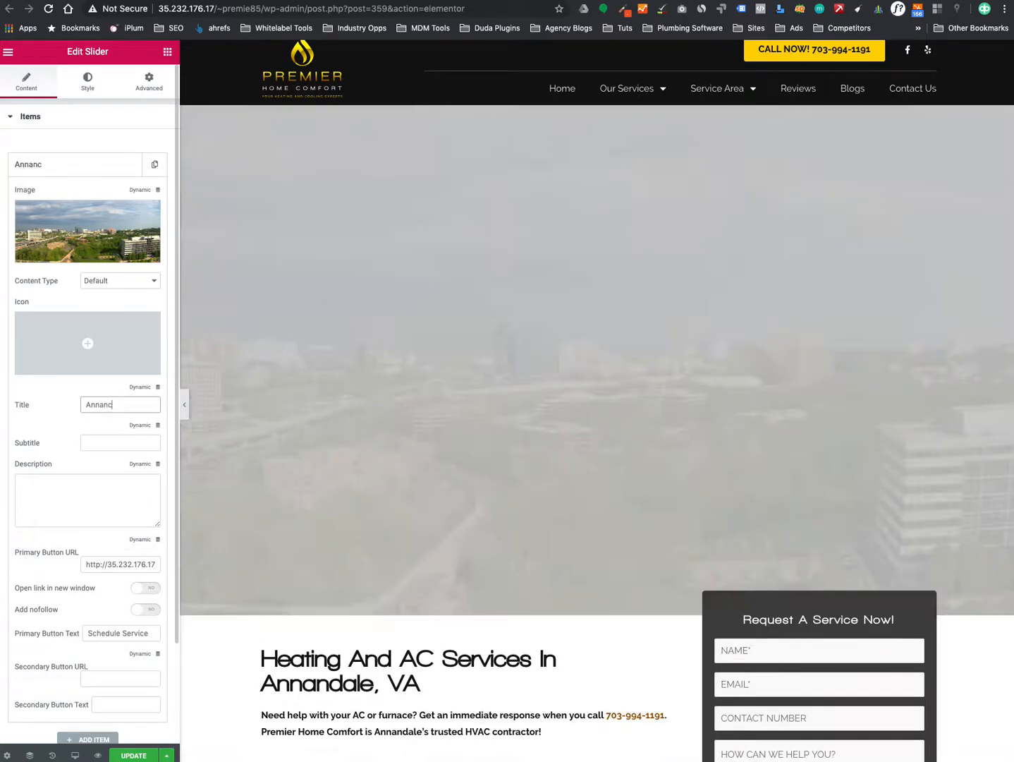
text(C Pros)
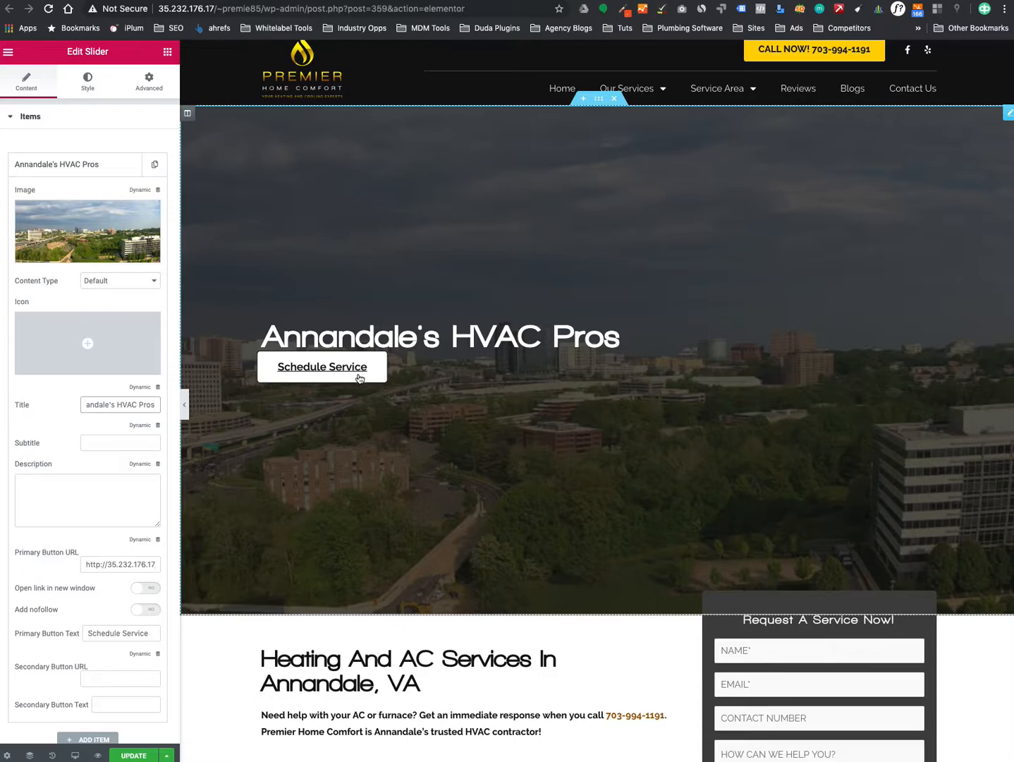
Set the top margin of the hero slider's Action Button #1 to 10 px.
click(79, 83)
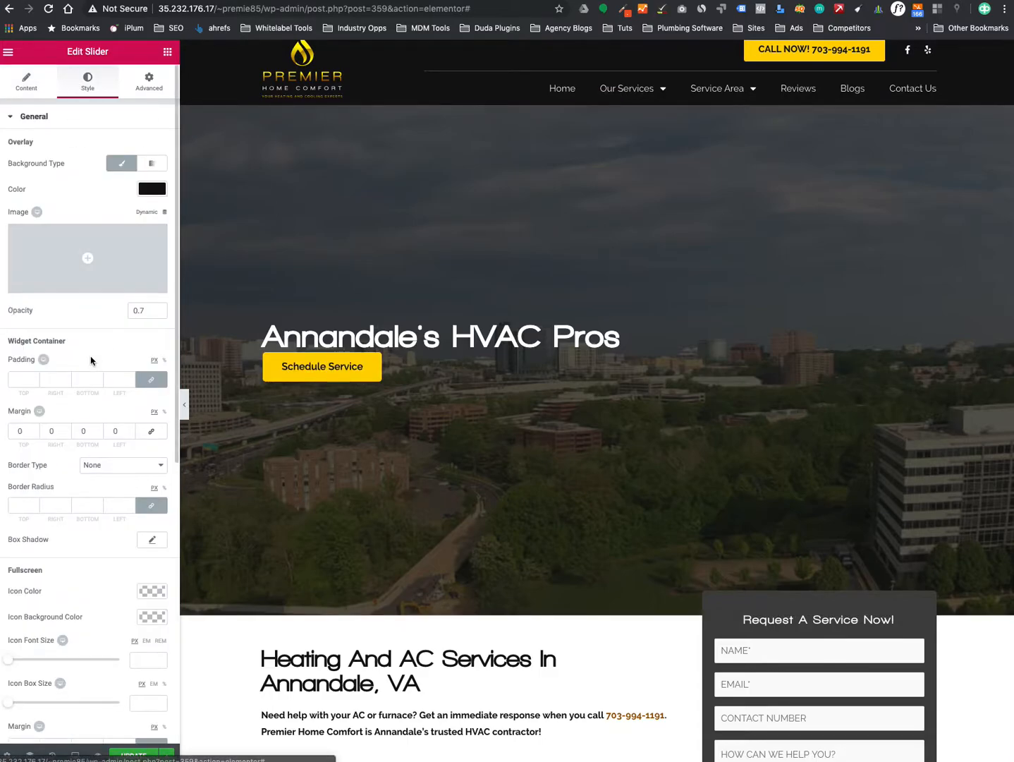
scroll(90, 361, down, 1)
scroll(25, 387, down, 6)
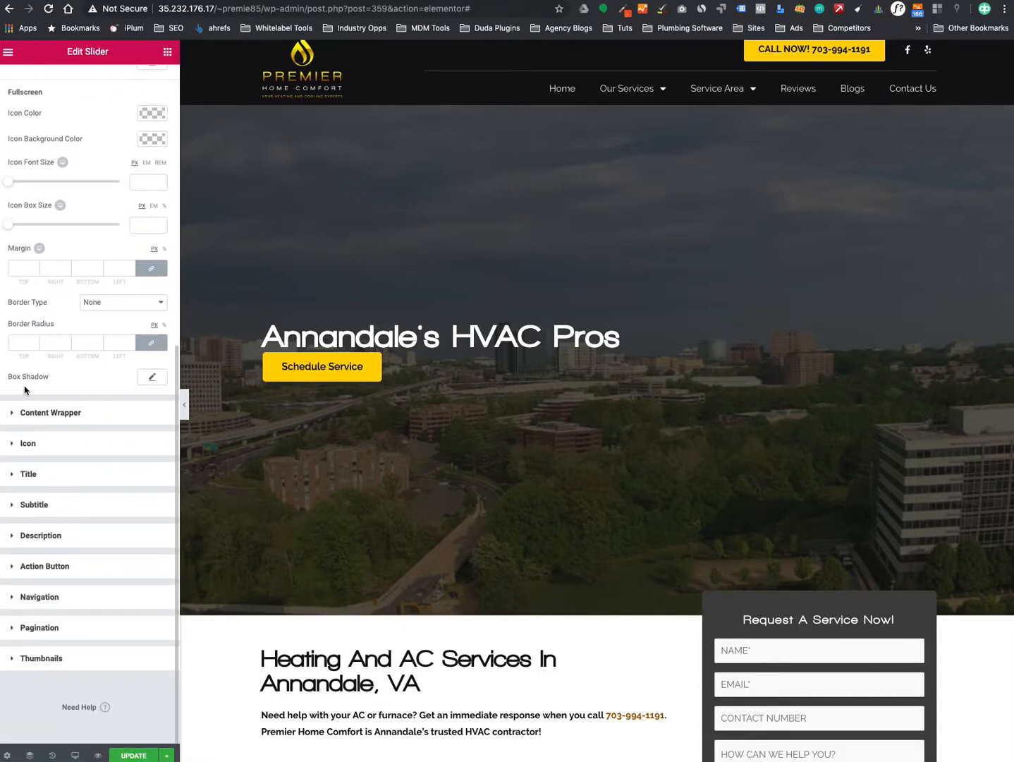
click(44, 566)
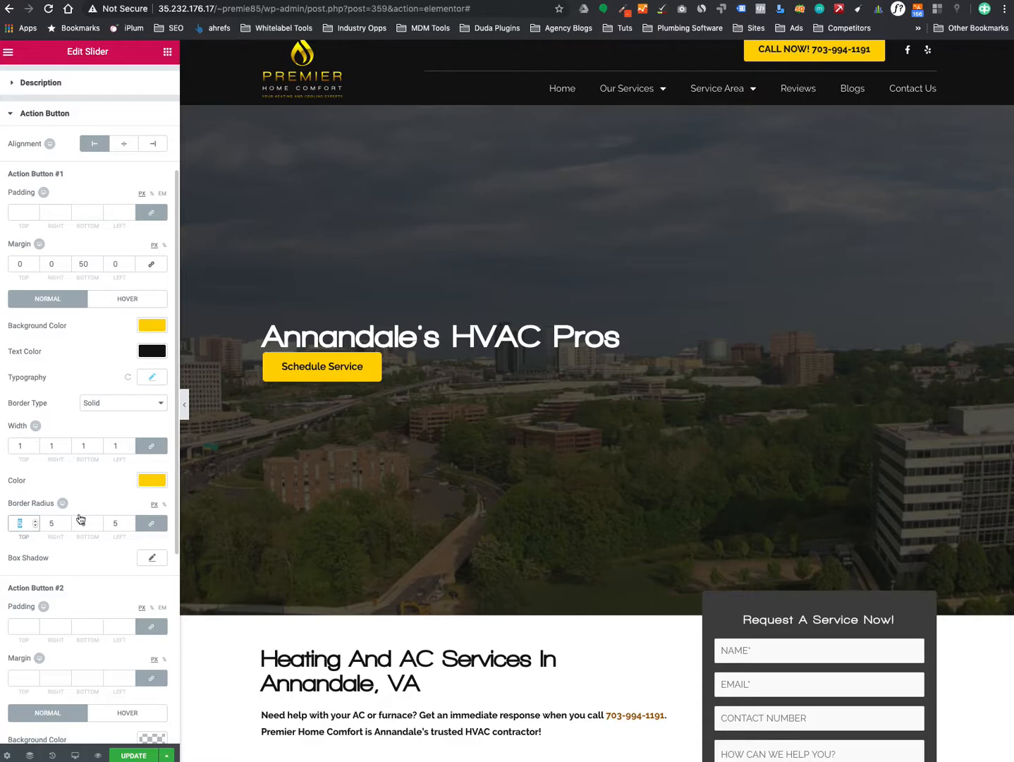
scroll(86, 557, down, 2)
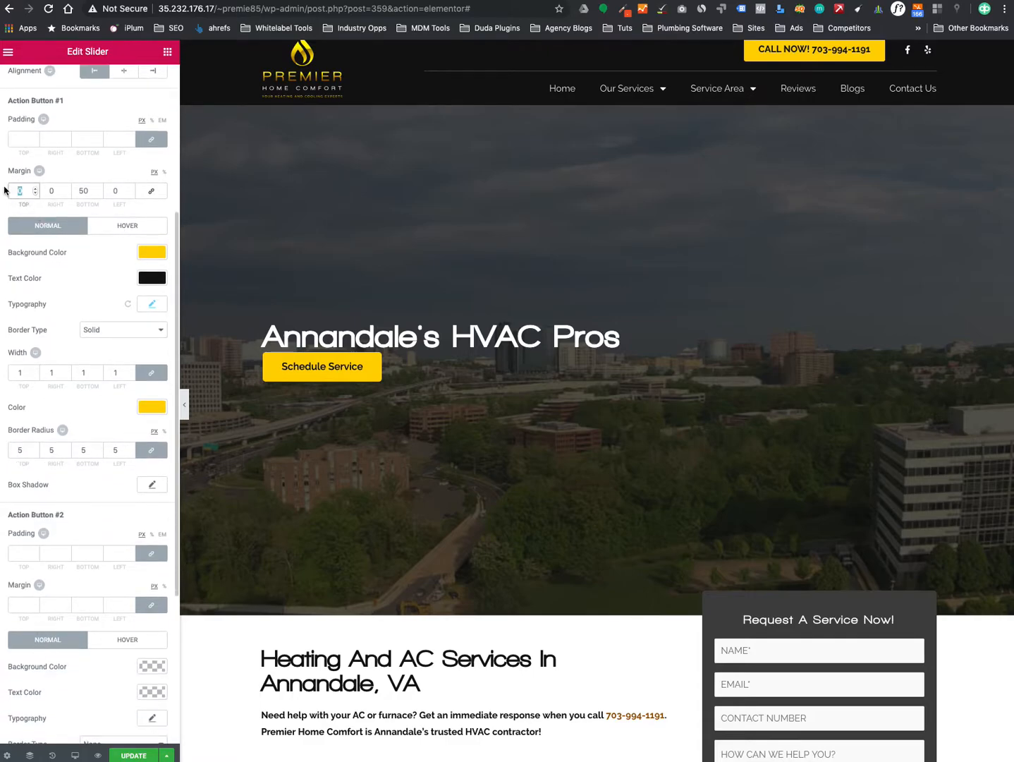
text(0)
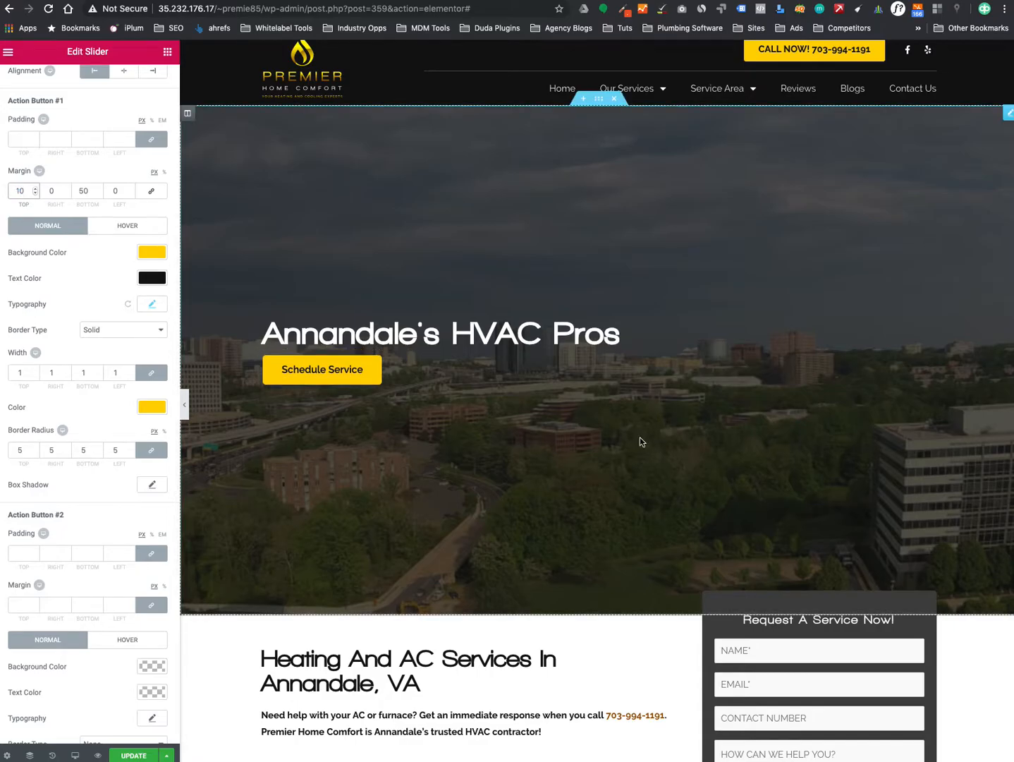
Copy the "SCHEDULE SERVICE NOW" banner button on the Alexandria page and paste its style onto Annandale's "Contact us today" button.
scroll(680, 317, down, 15)
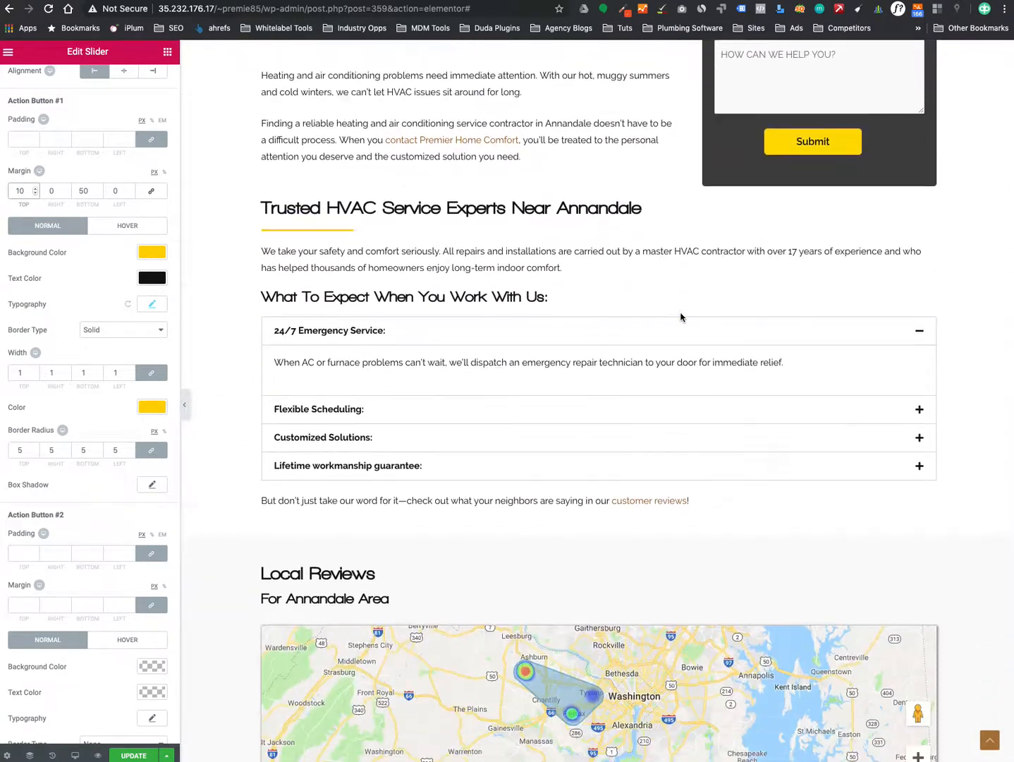
scroll(681, 316, up, 15)
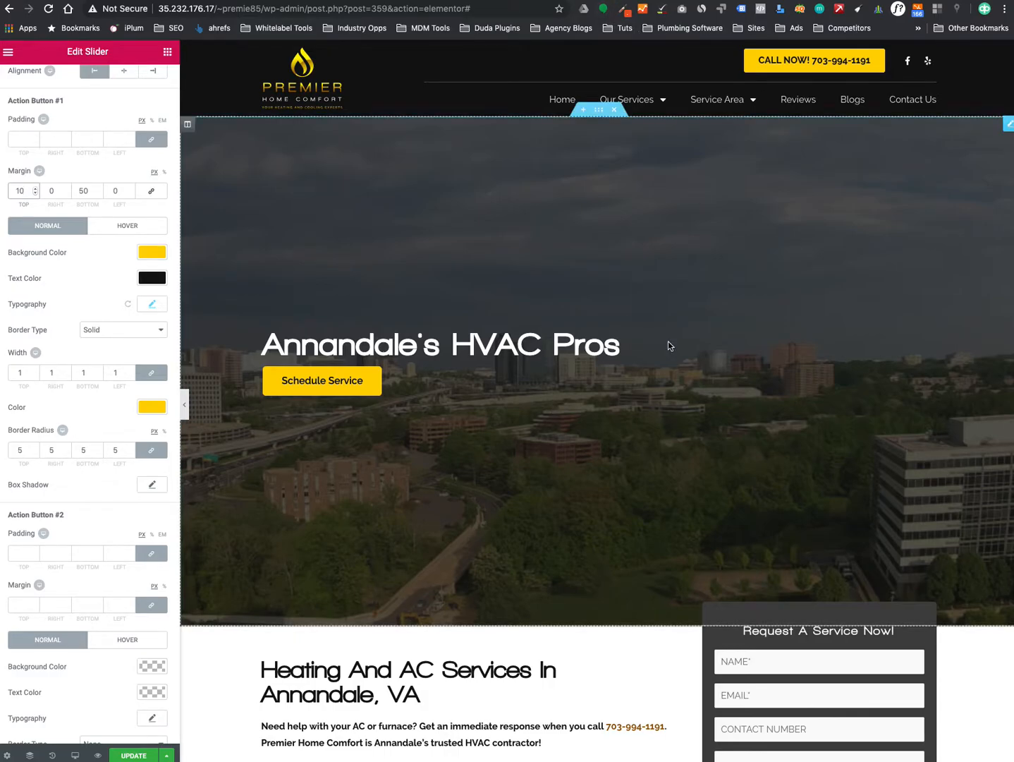
scroll(670, 346, down, 2)
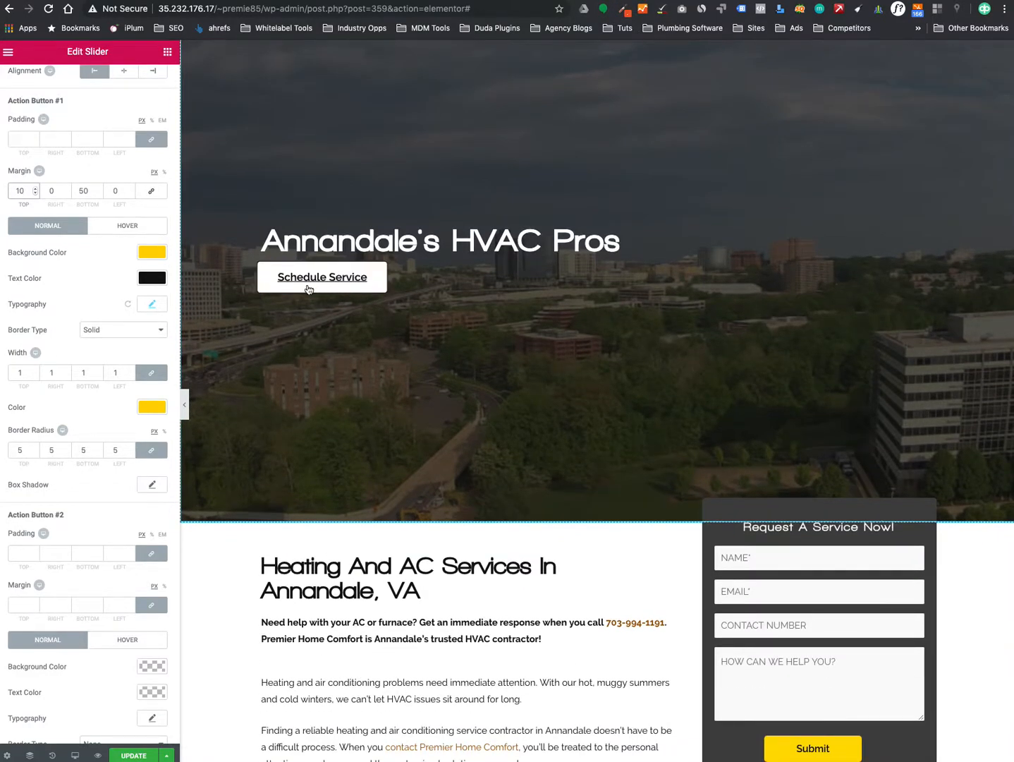
scroll(815, 446, down, 10)
scroll(815, 447, down, 20)
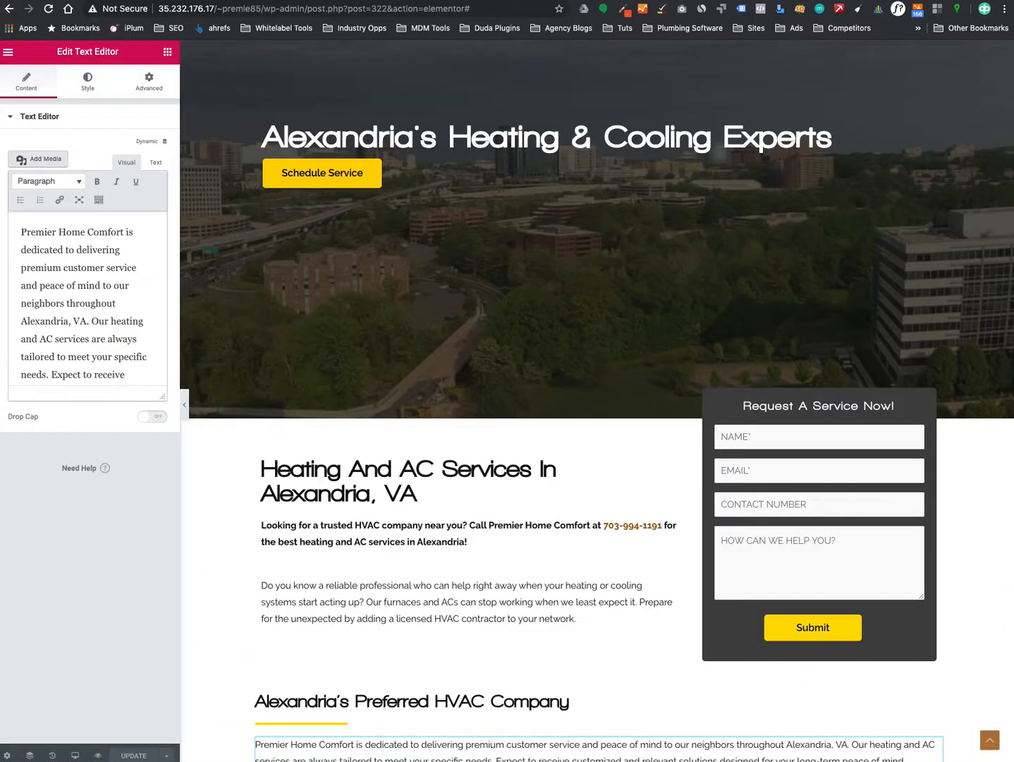
scroll(530, 449, down, 8)
scroll(531, 450, down, 15)
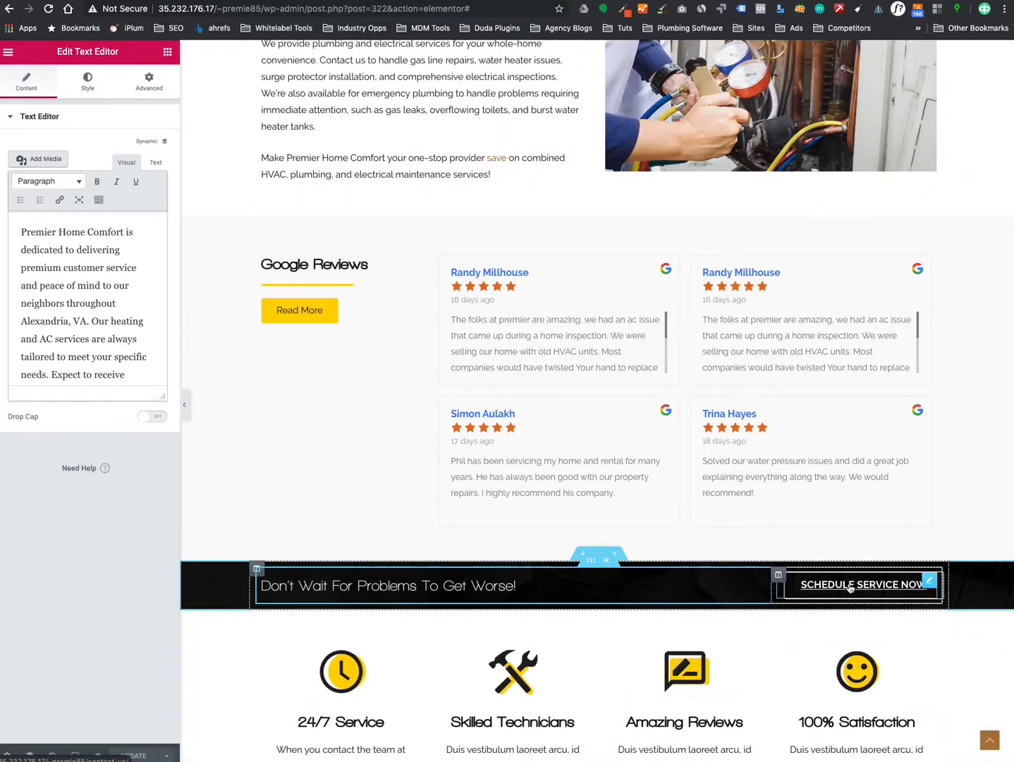
right_click(851, 587)
click(896, 630)
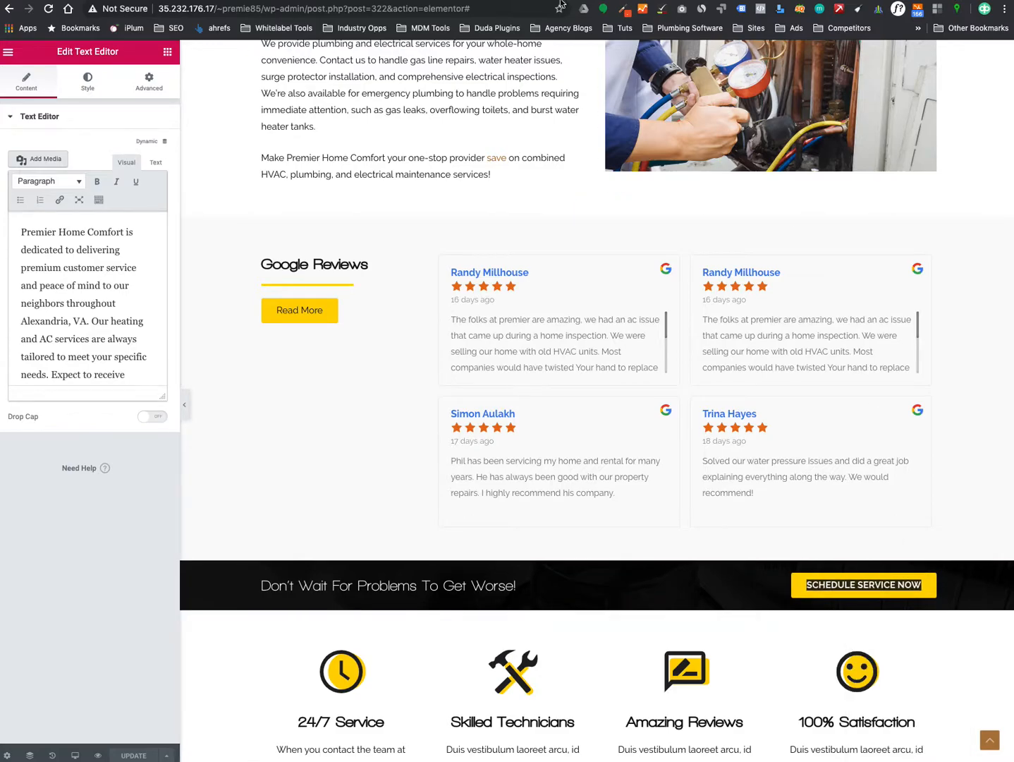
key(ctrl+Tab)
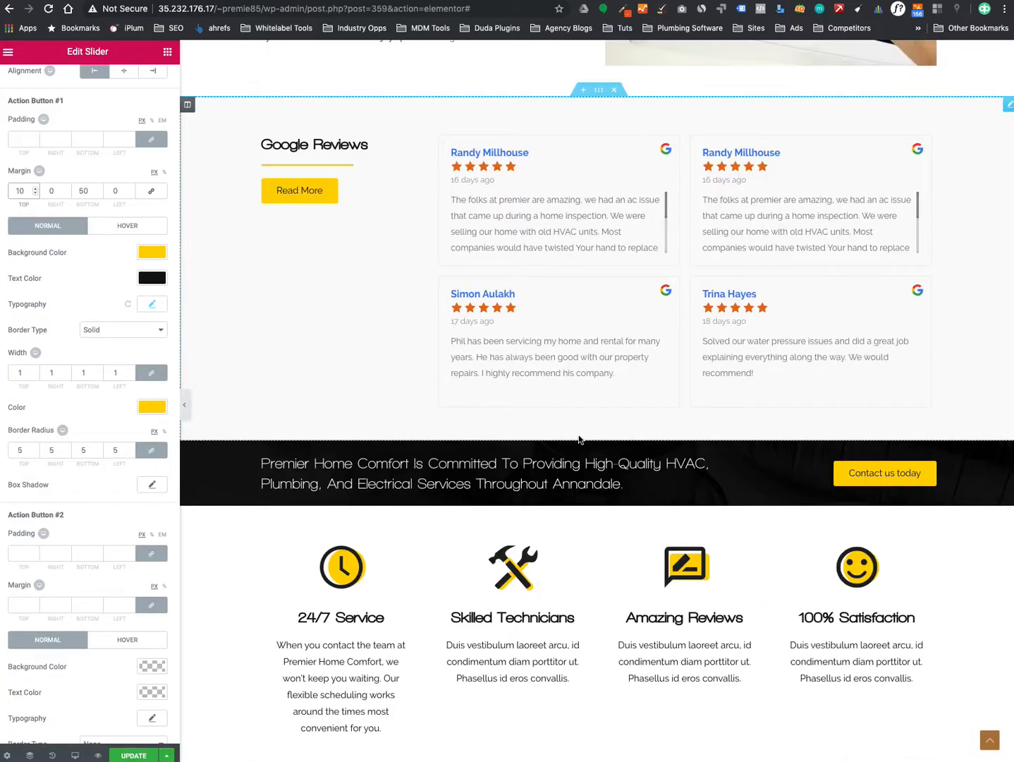
right_click(877, 481)
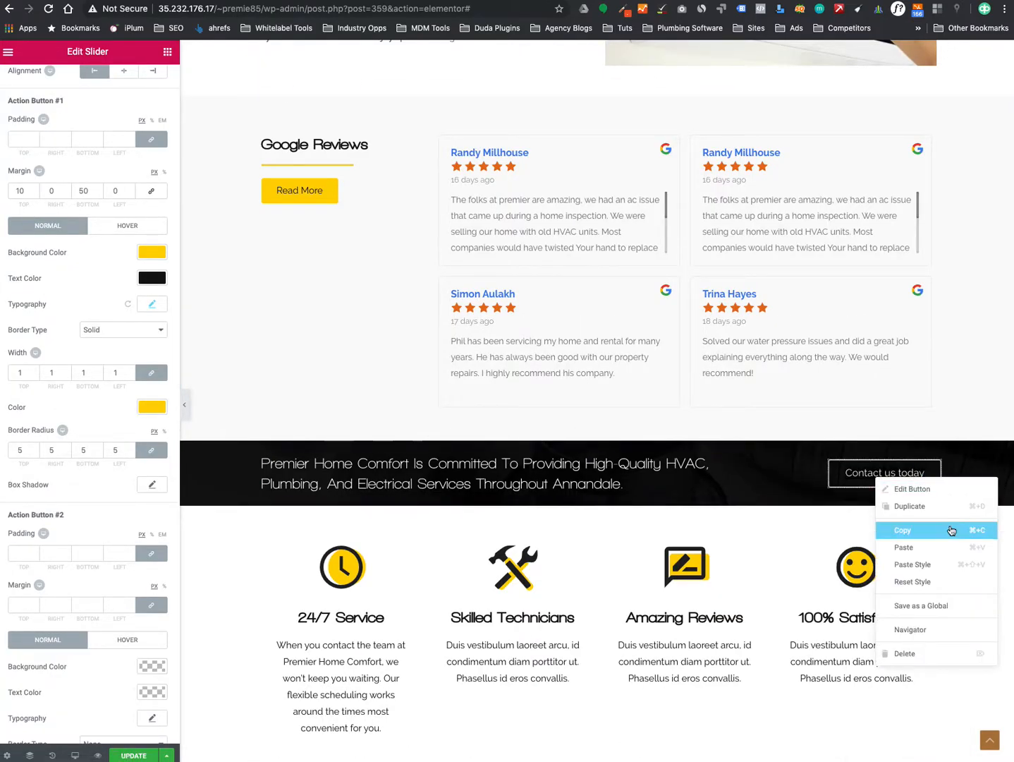
click(909, 562)
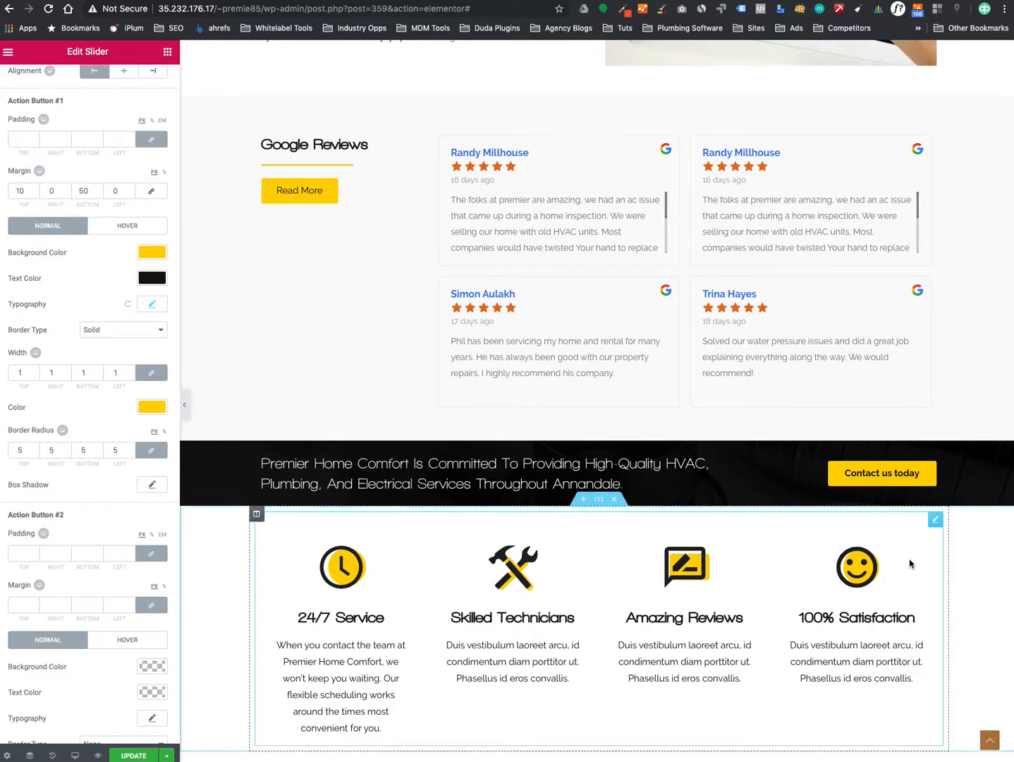
Change the text of the Annandale banner's contact button to "SCHEDULE SERVICE NOW".
click(870, 471)
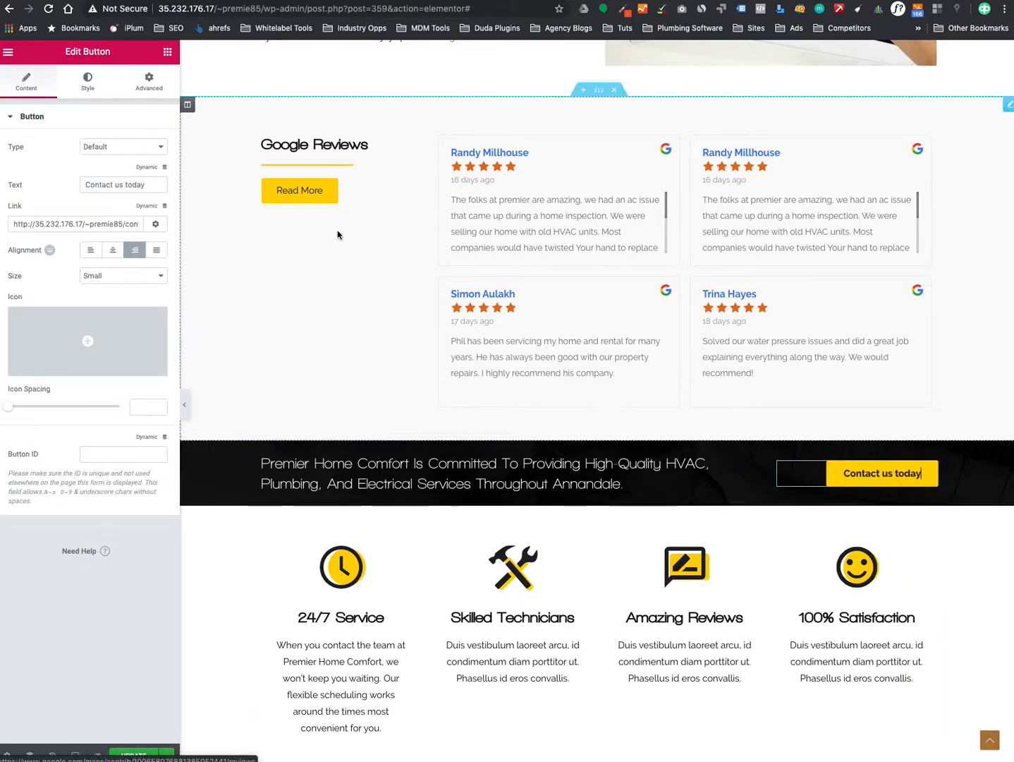
triple_click(126, 186)
text(SCHEDULE SER)
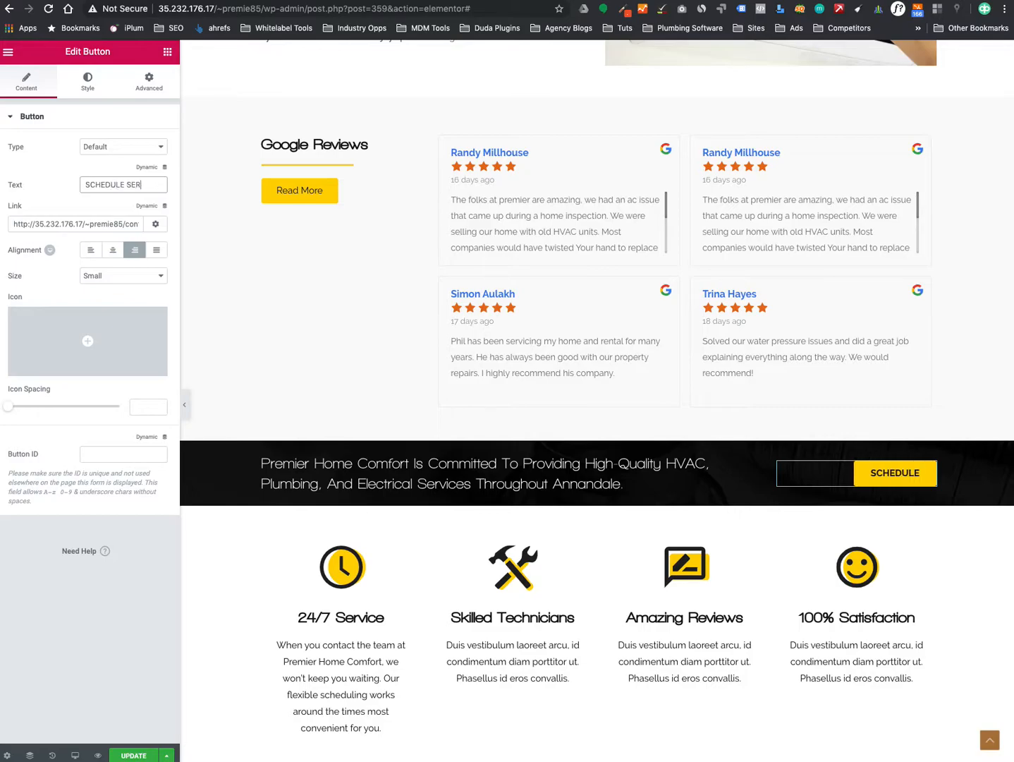
text(VICE NOW)
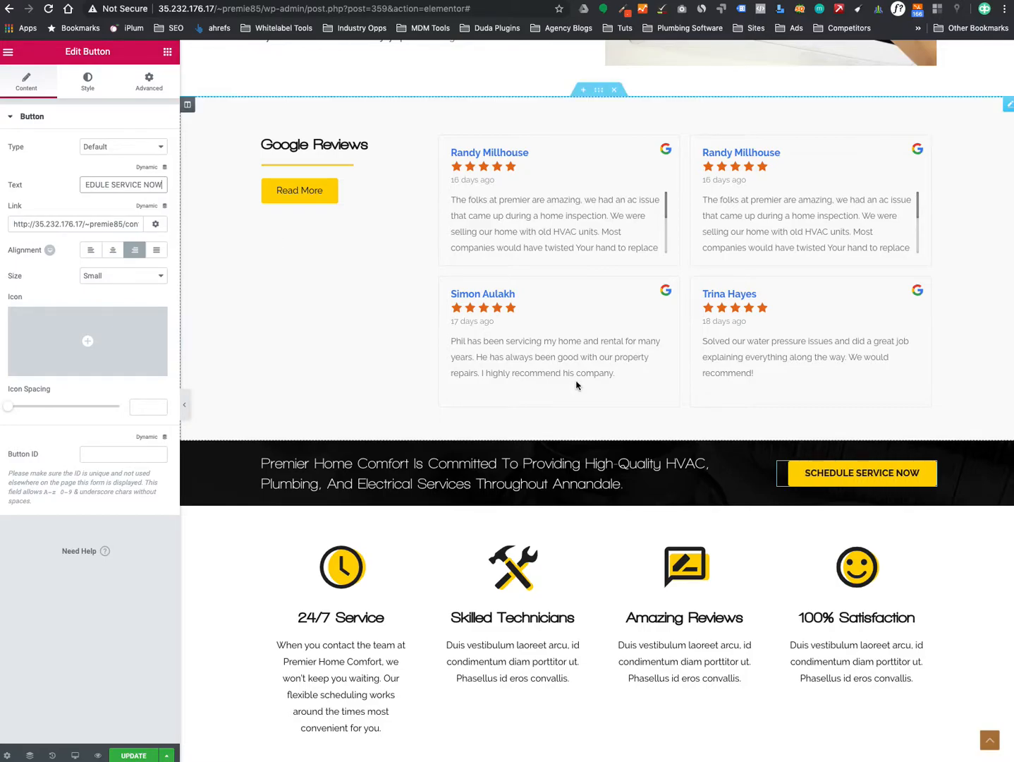
Review the Annandale page from the icon-box shortcode section up through the plumbing and electrical section, and compare with the Alexandria page up to its hero.
scroll(577, 385, down, 5)
scroll(577, 386, up, 5)
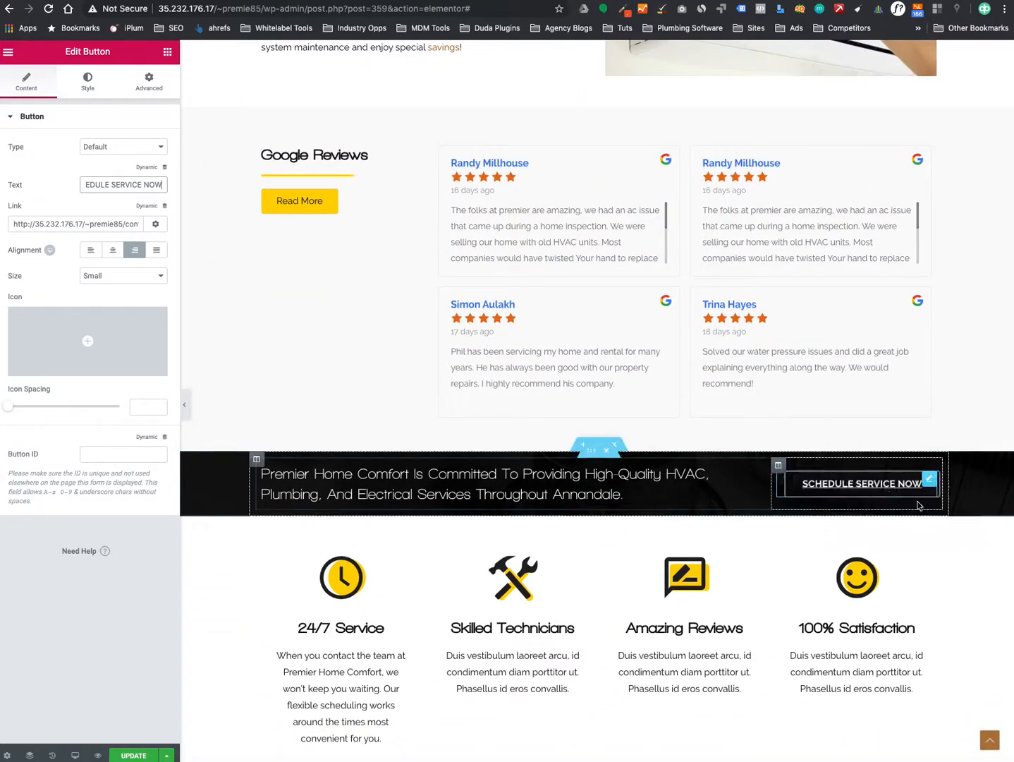
scroll(668, 304, up, 1)
scroll(669, 311, down, 1)
scroll(668, 311, down, 5)
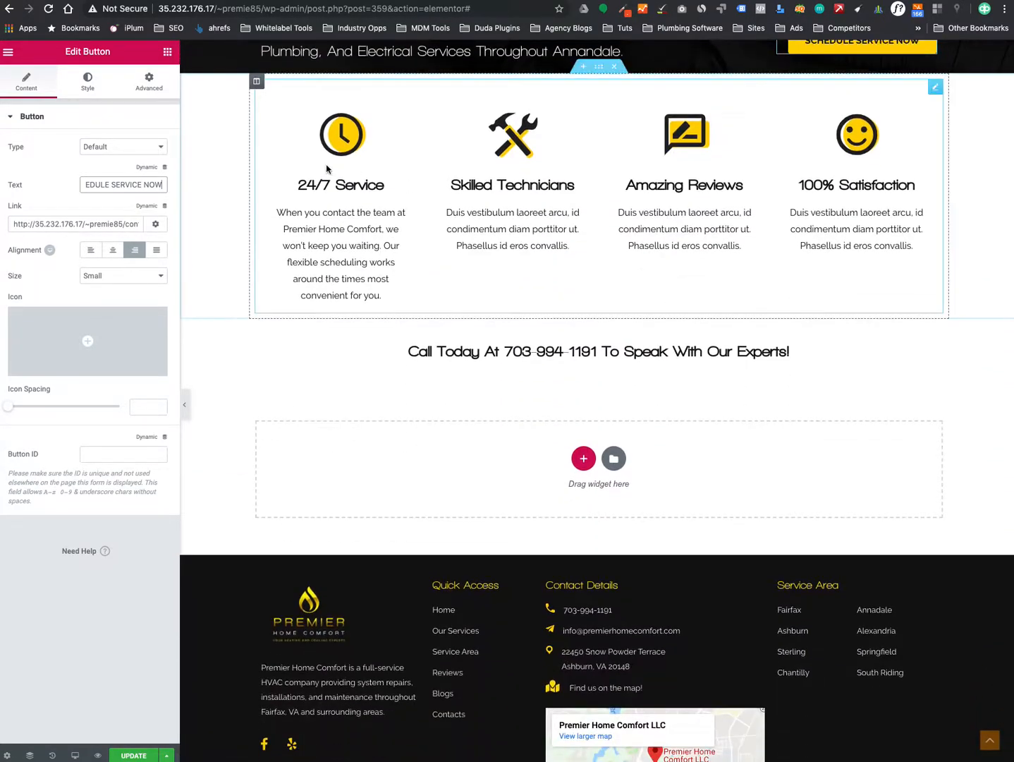
click(349, 241)
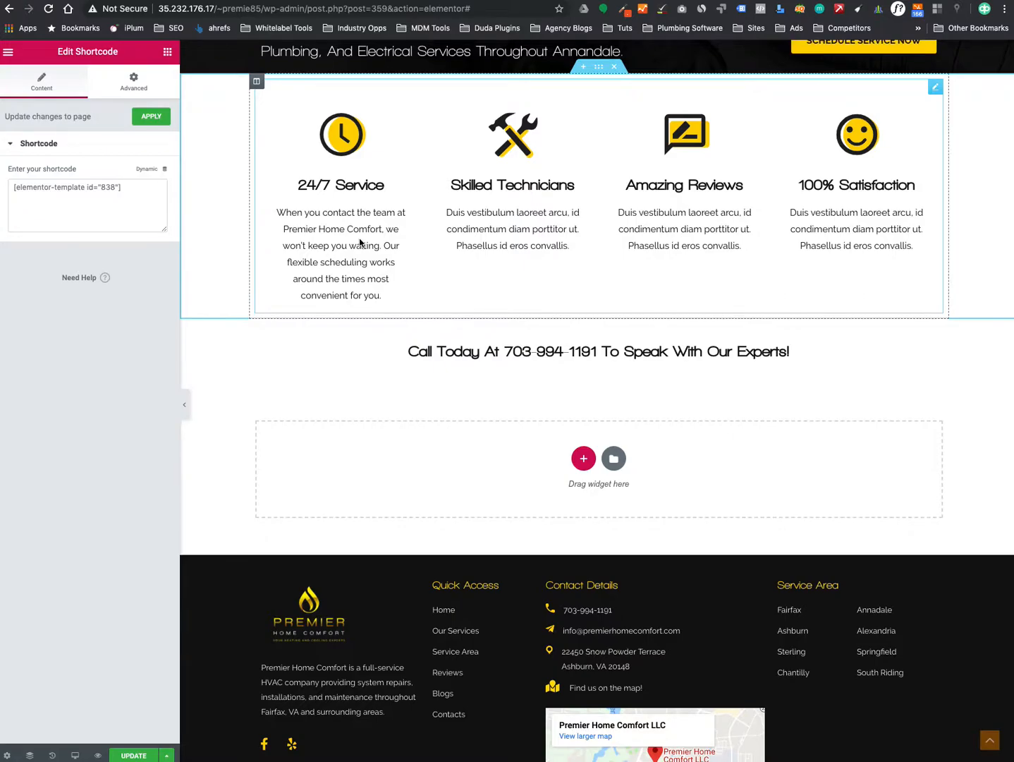
scroll(590, 299, up, 1)
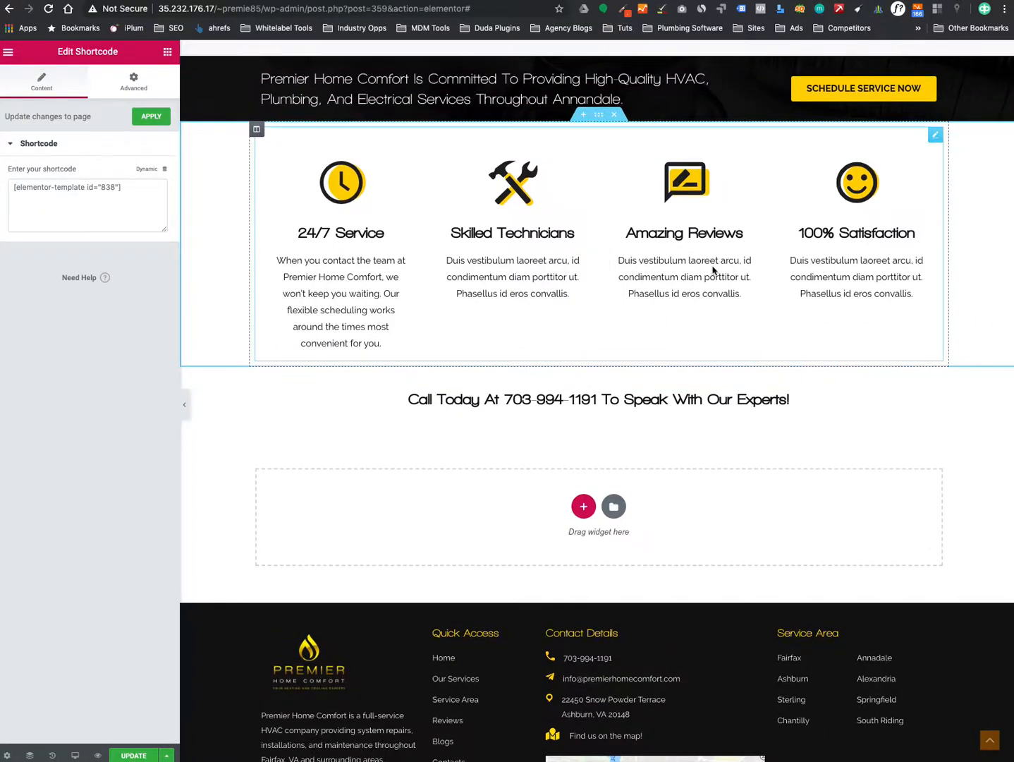
scroll(713, 270, down, 2)
scroll(712, 270, up, 10)
scroll(712, 271, up, 3)
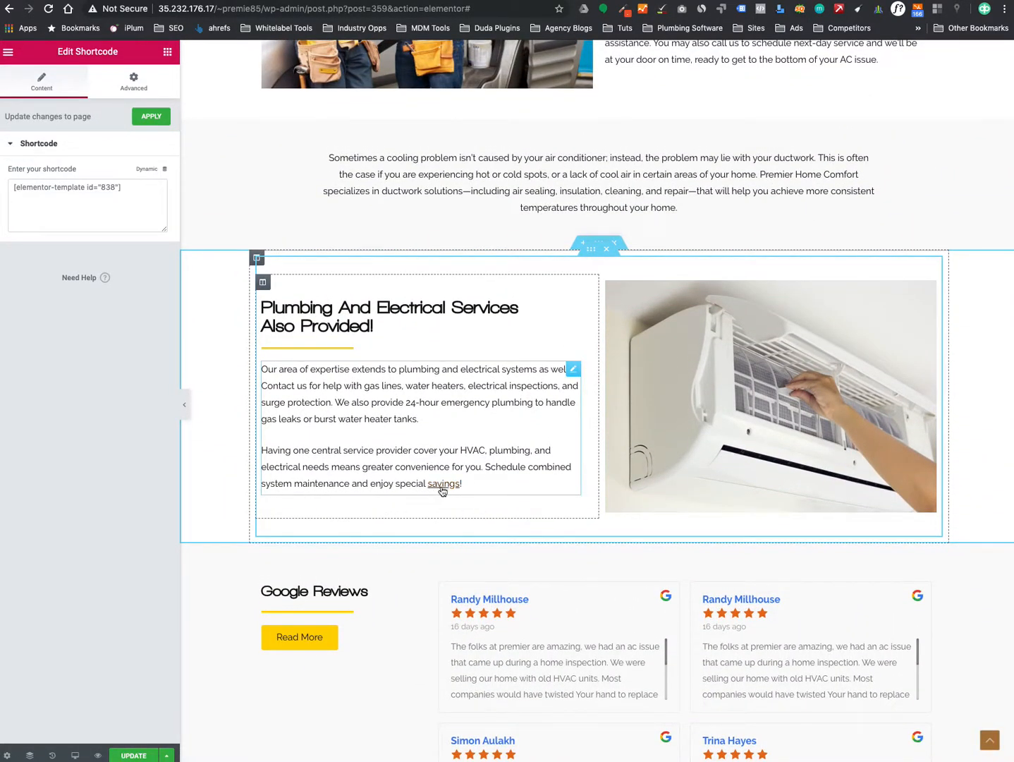
scroll(457, 453, up, 20)
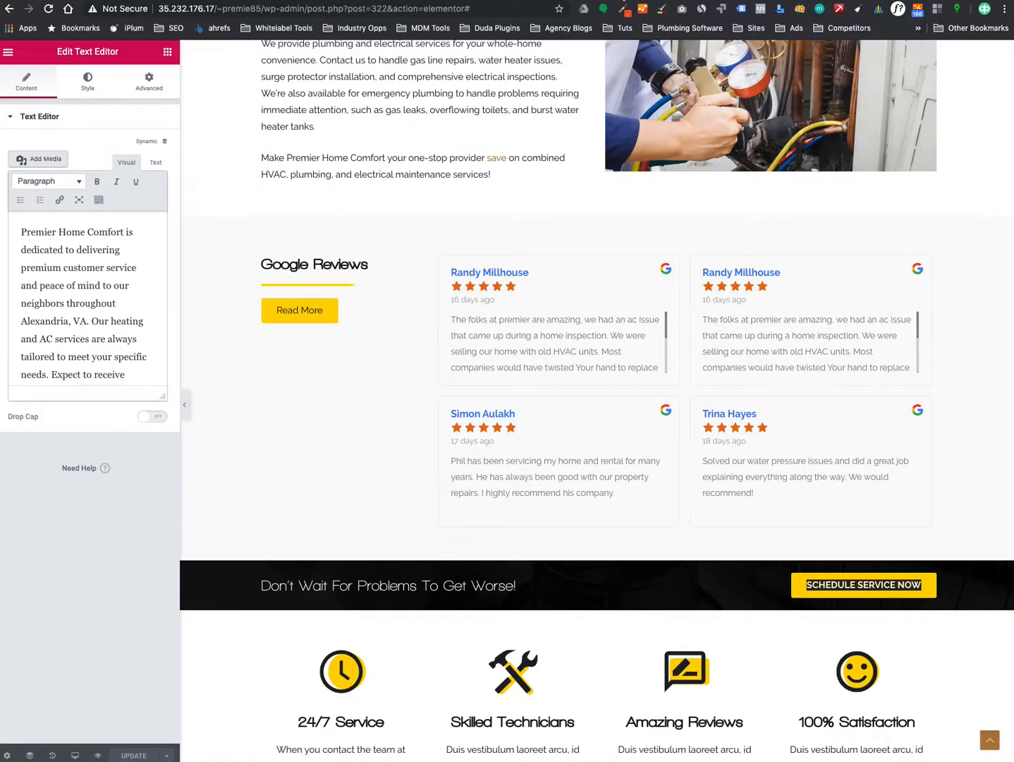
scroll(614, 321, up, 15)
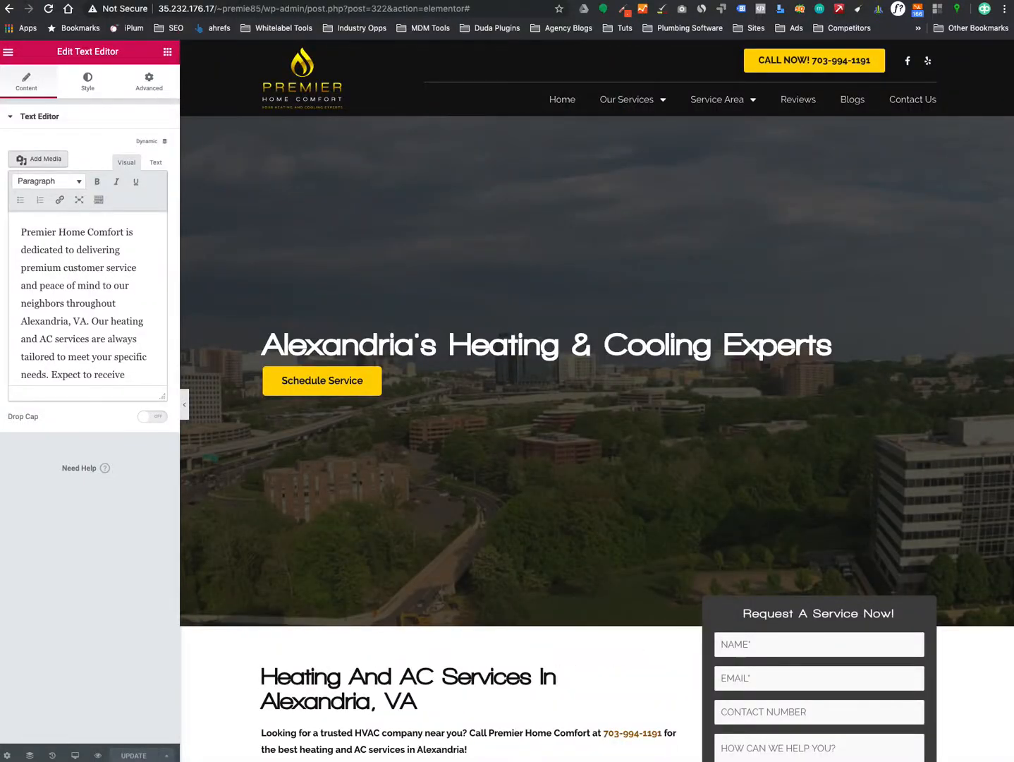